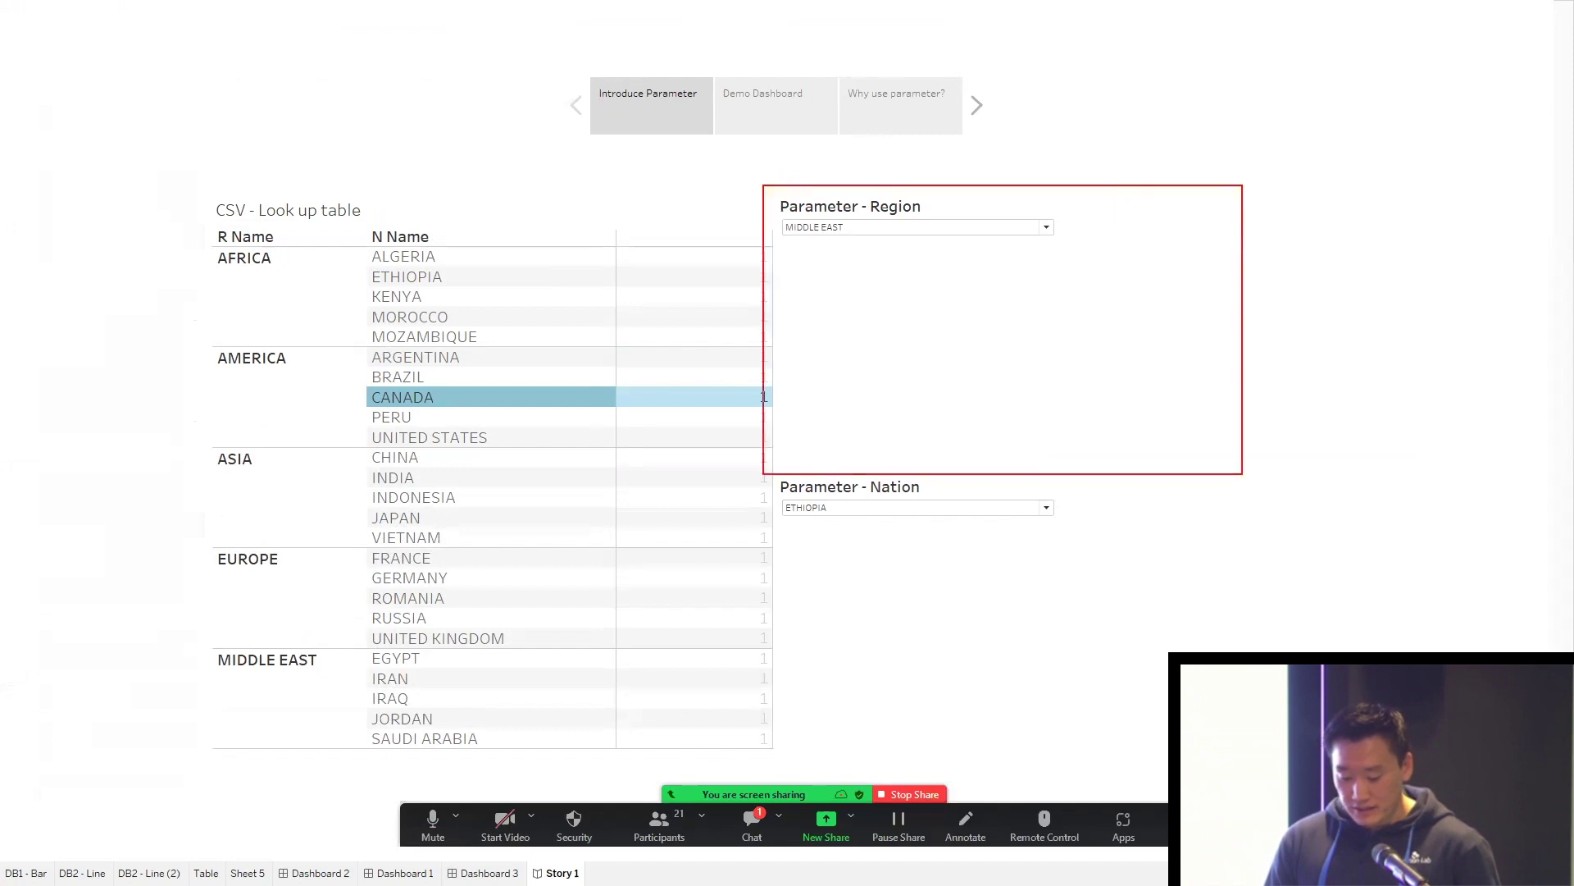
# - Pick VIETNAM, ASIA, then ARGENTINA in the lookup table and advance to Demo Dashboard
pyautogui.moveTo(1242, 474); pyautogui.dragTo(1163, 582)
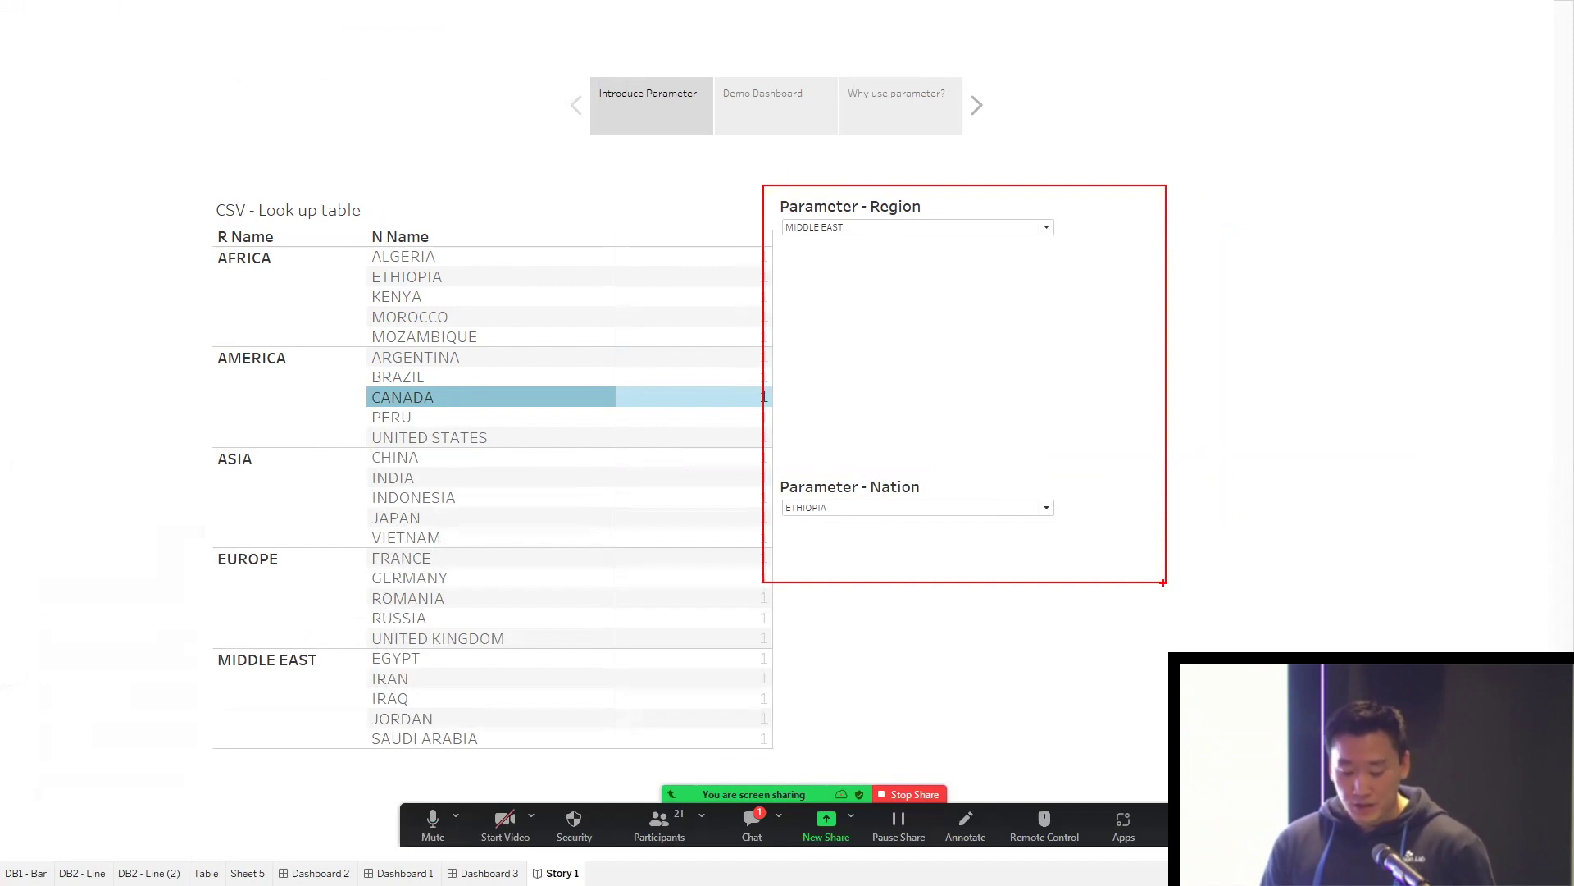
pyautogui.click(503, 538)
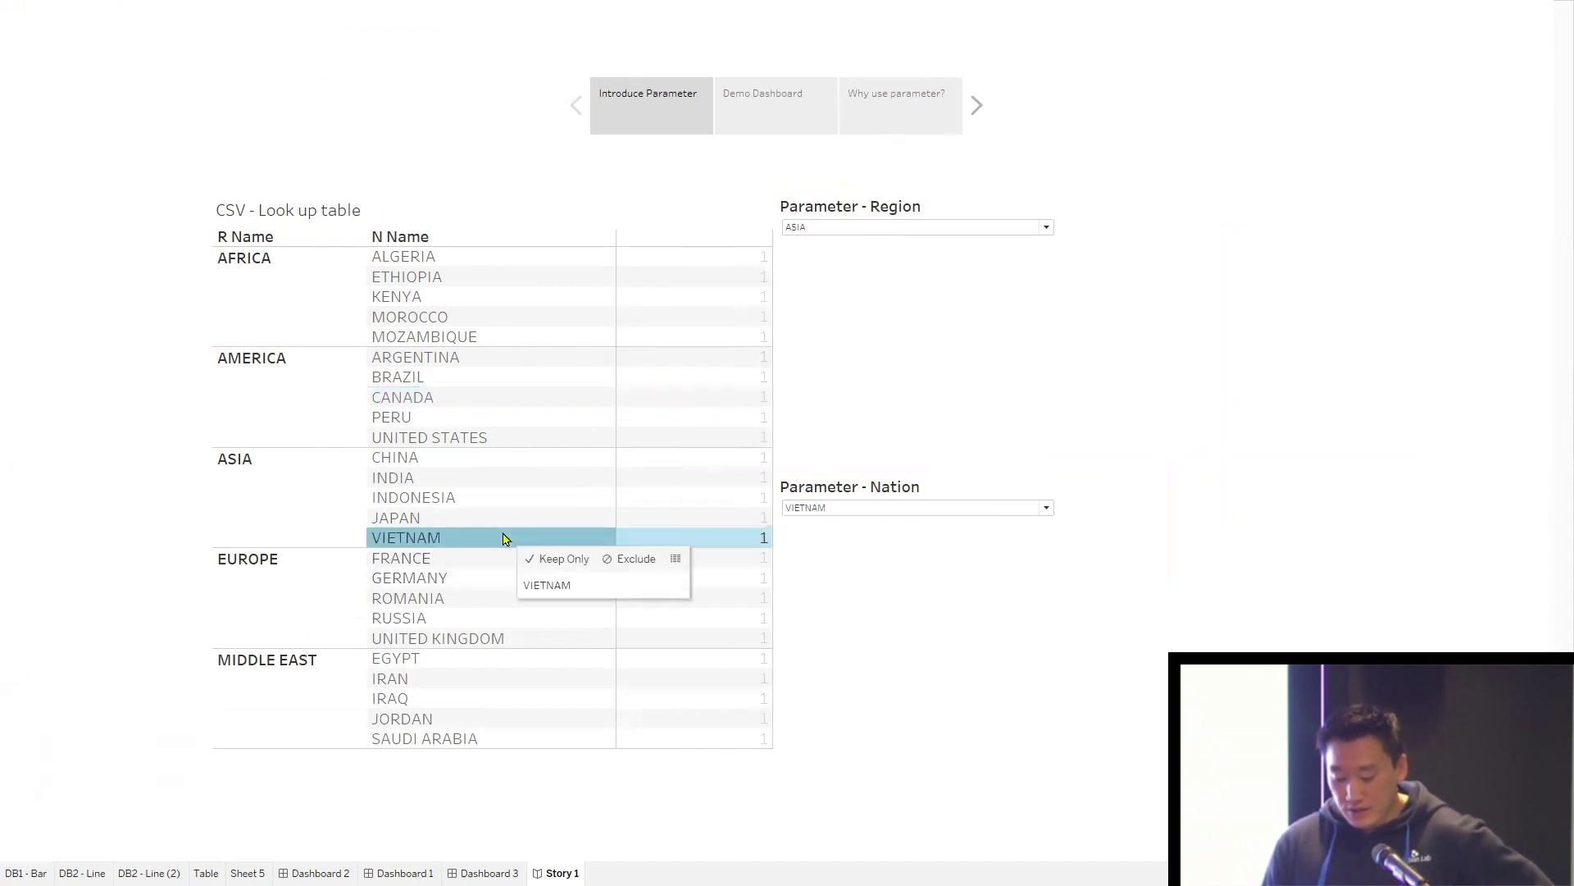
pyautogui.click(288, 510)
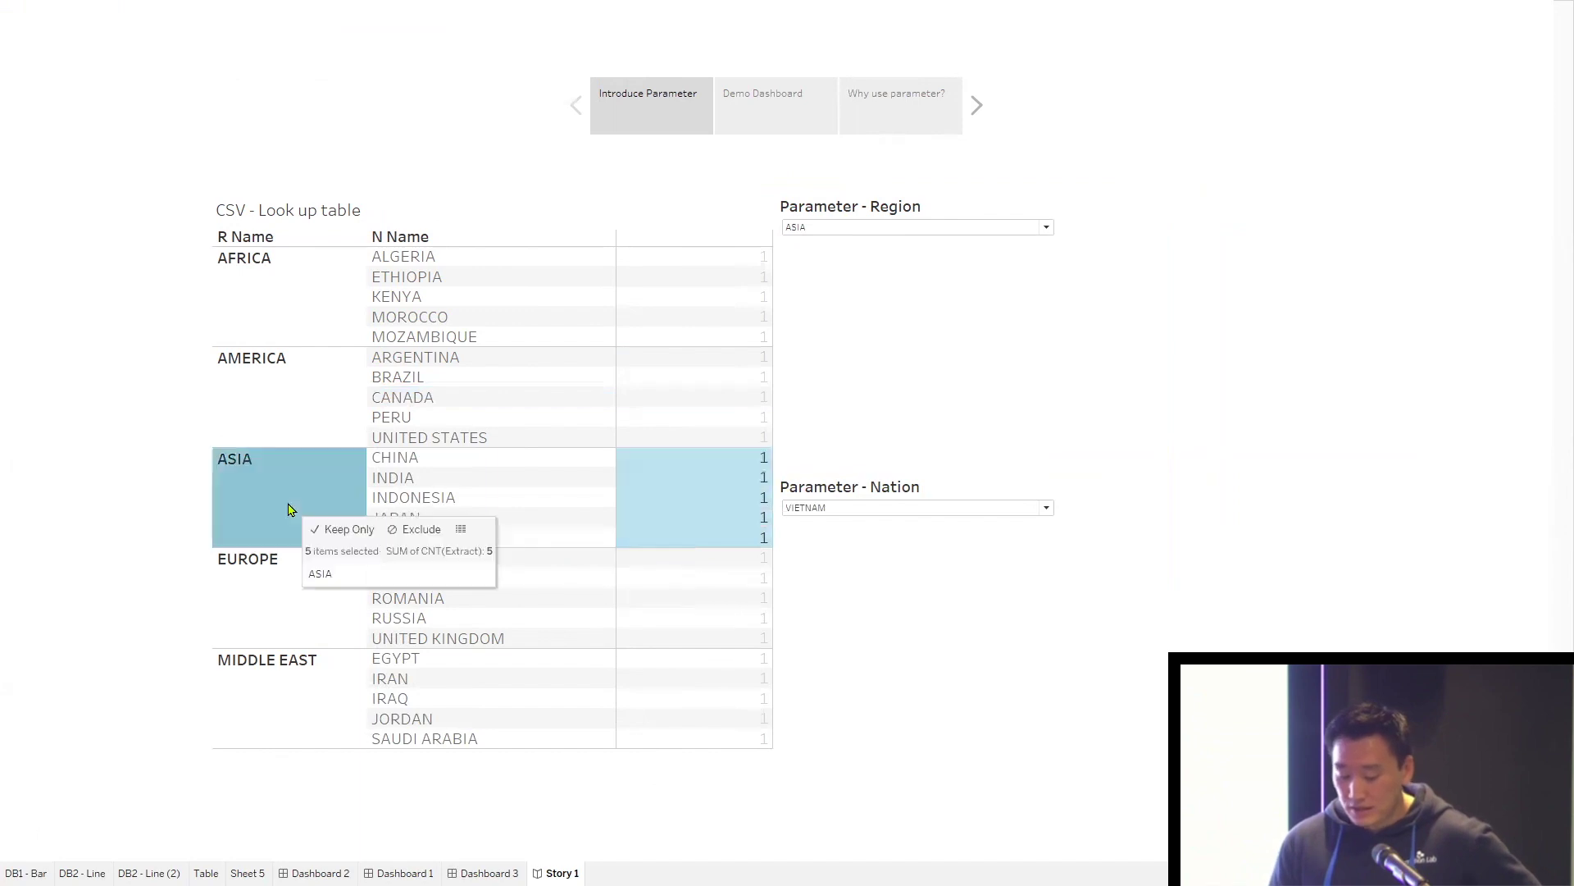
pyautogui.click(425, 361)
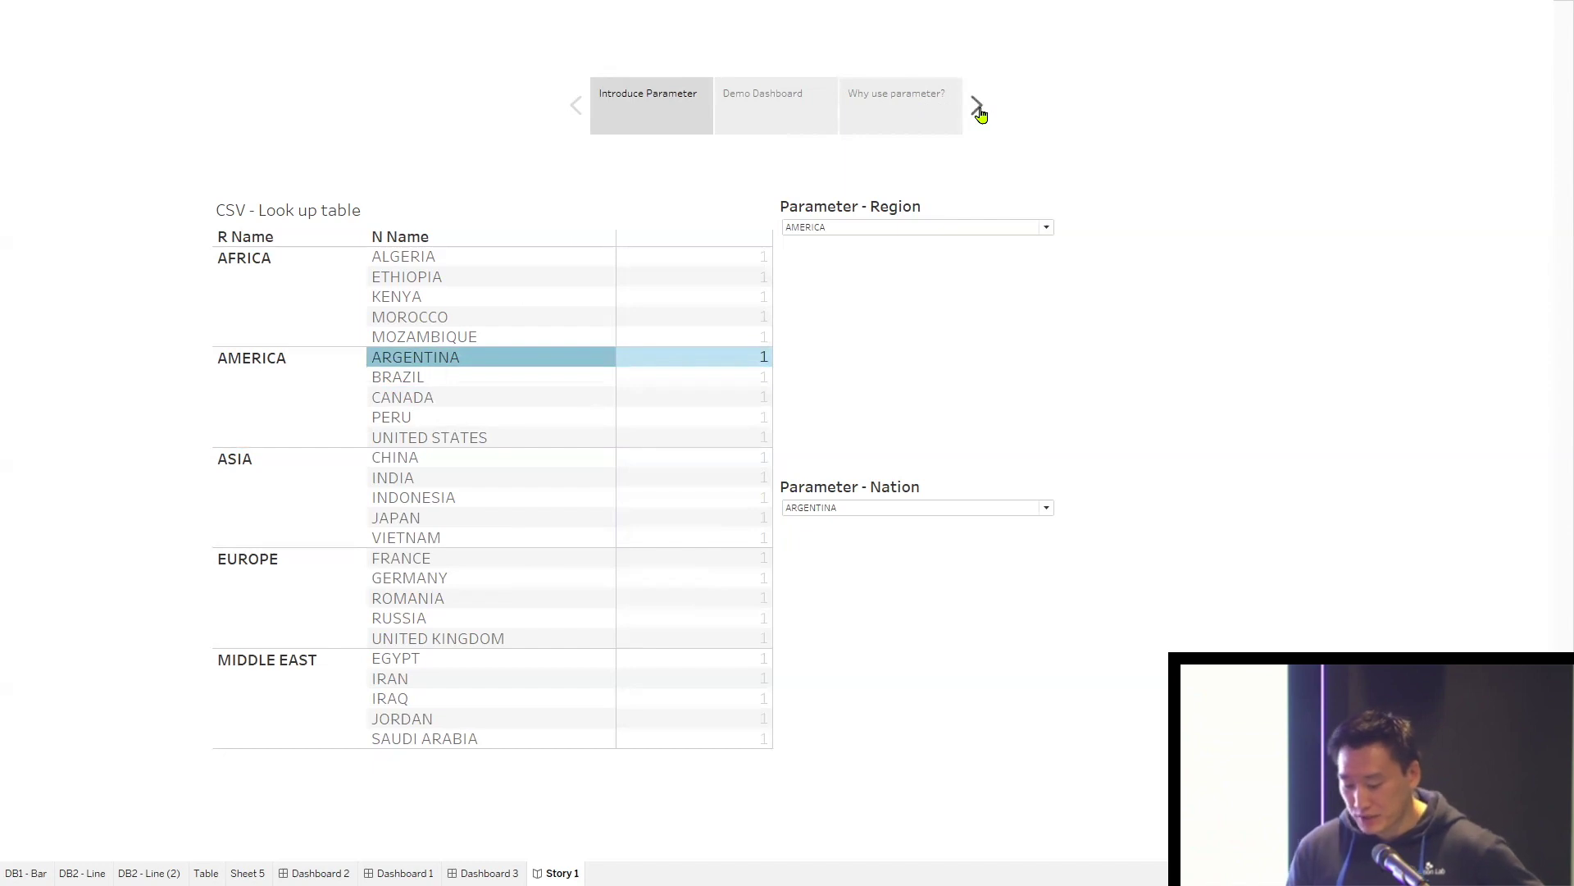
pyautogui.click(767, 129)
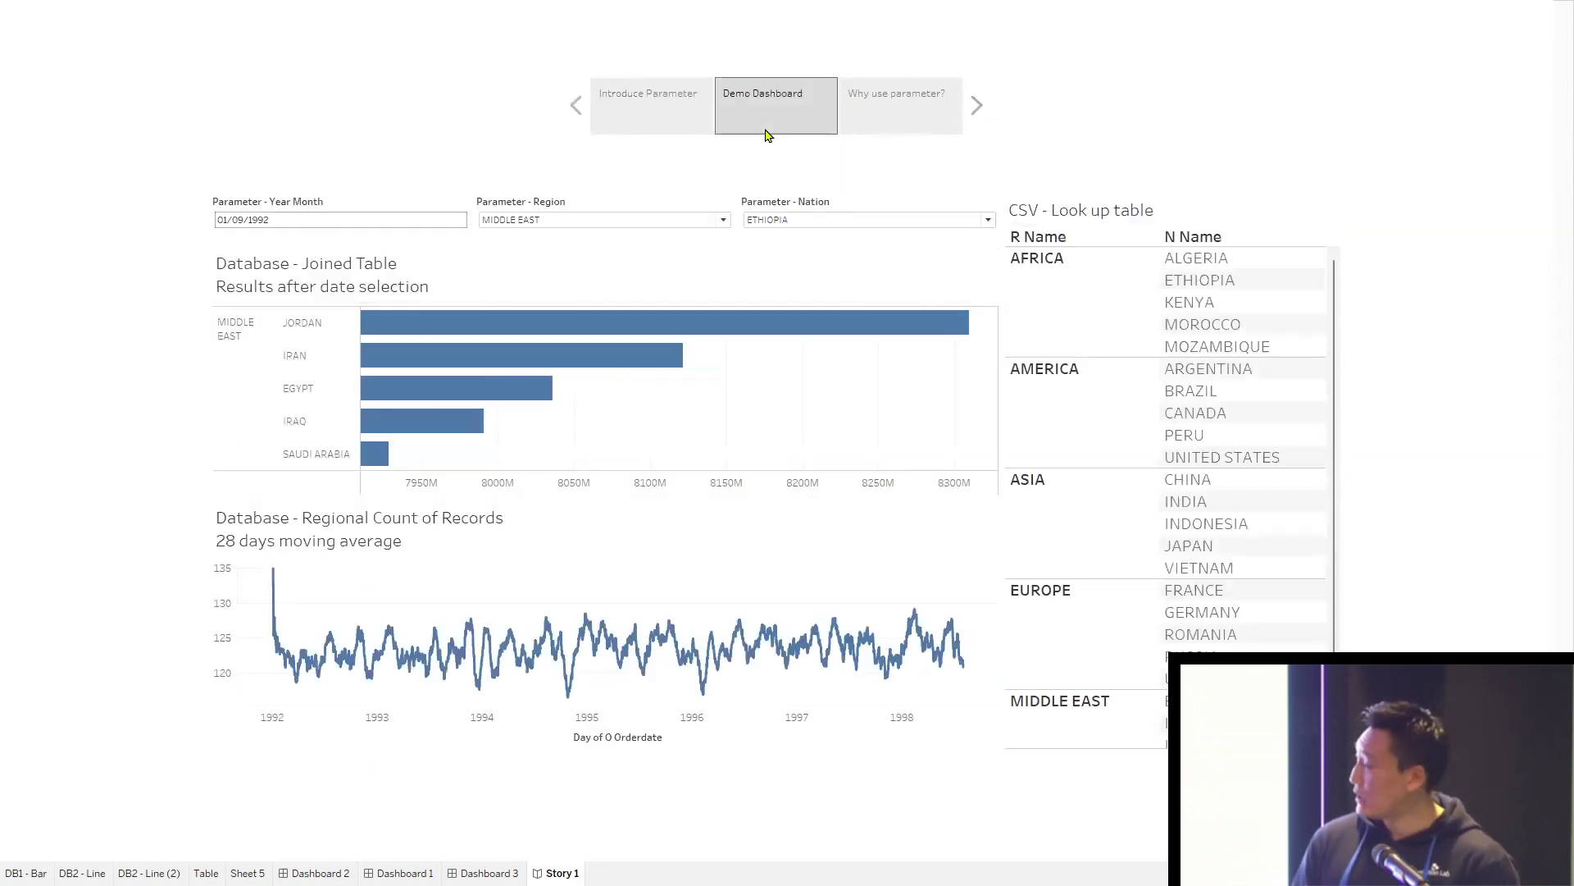
# - Set the region to AFRICA, then AMERICA, dismissing each Snowflake error, then exit Presentation Mode
pyautogui.click(1030, 312)
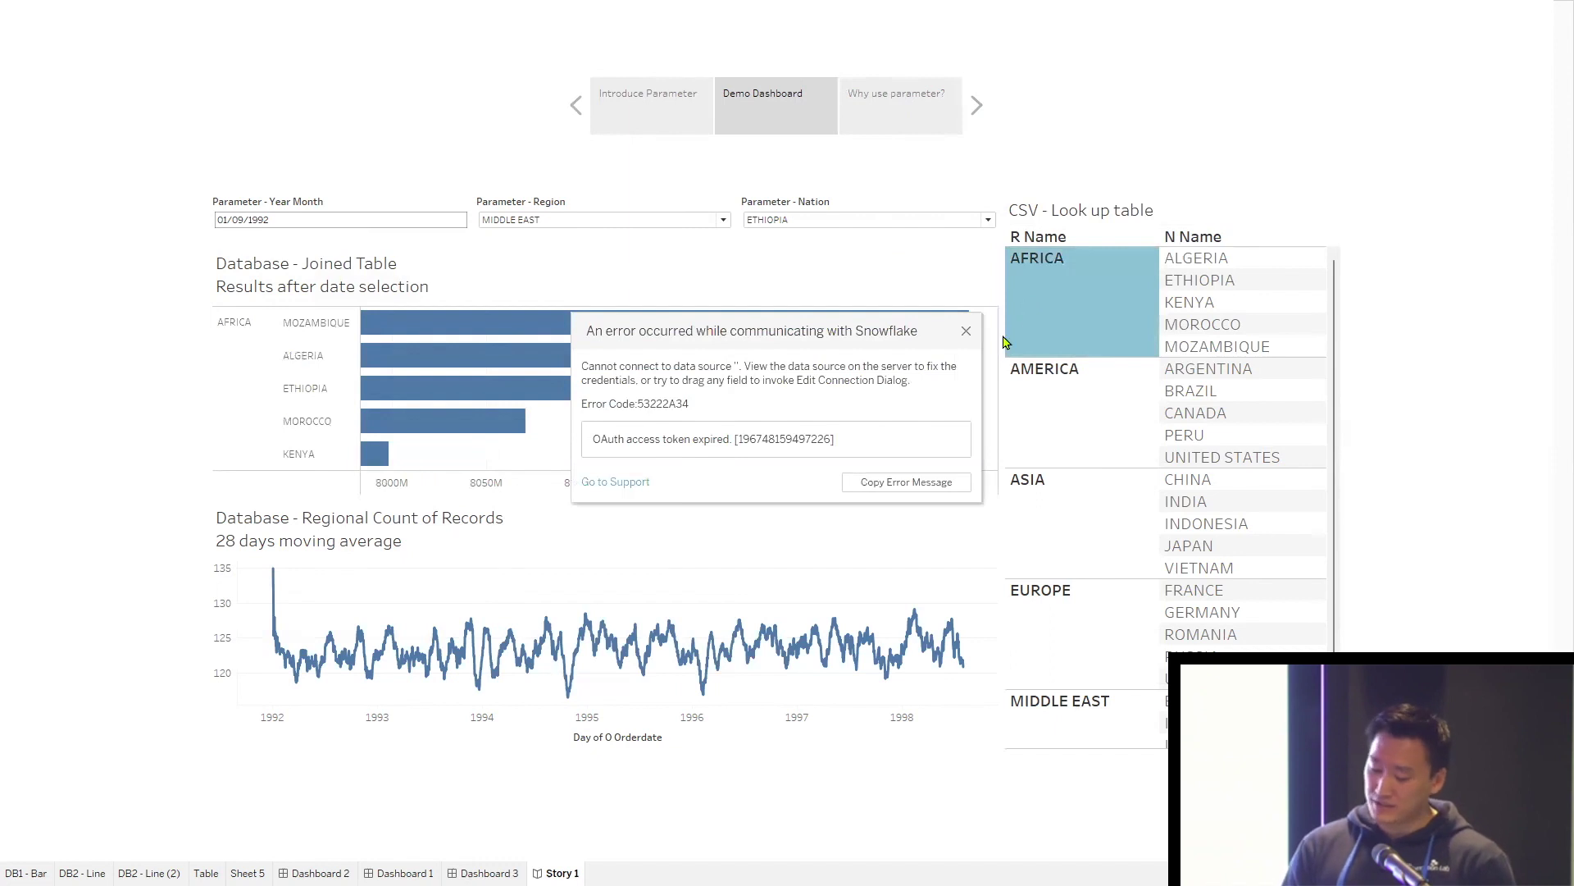
pyautogui.click(967, 334)
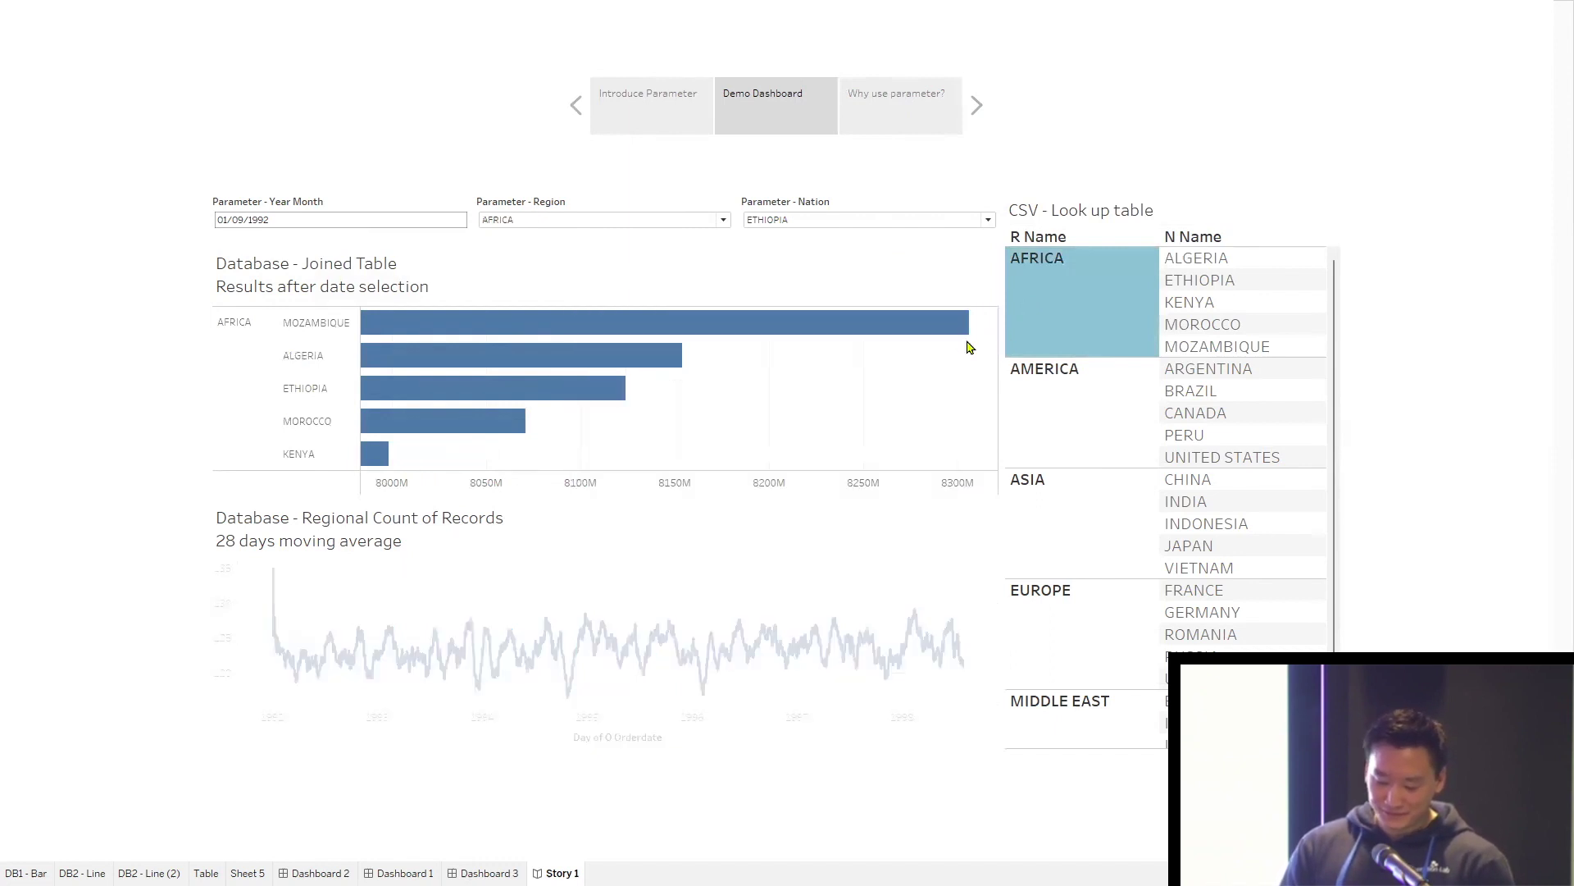
pyautogui.click(1077, 441)
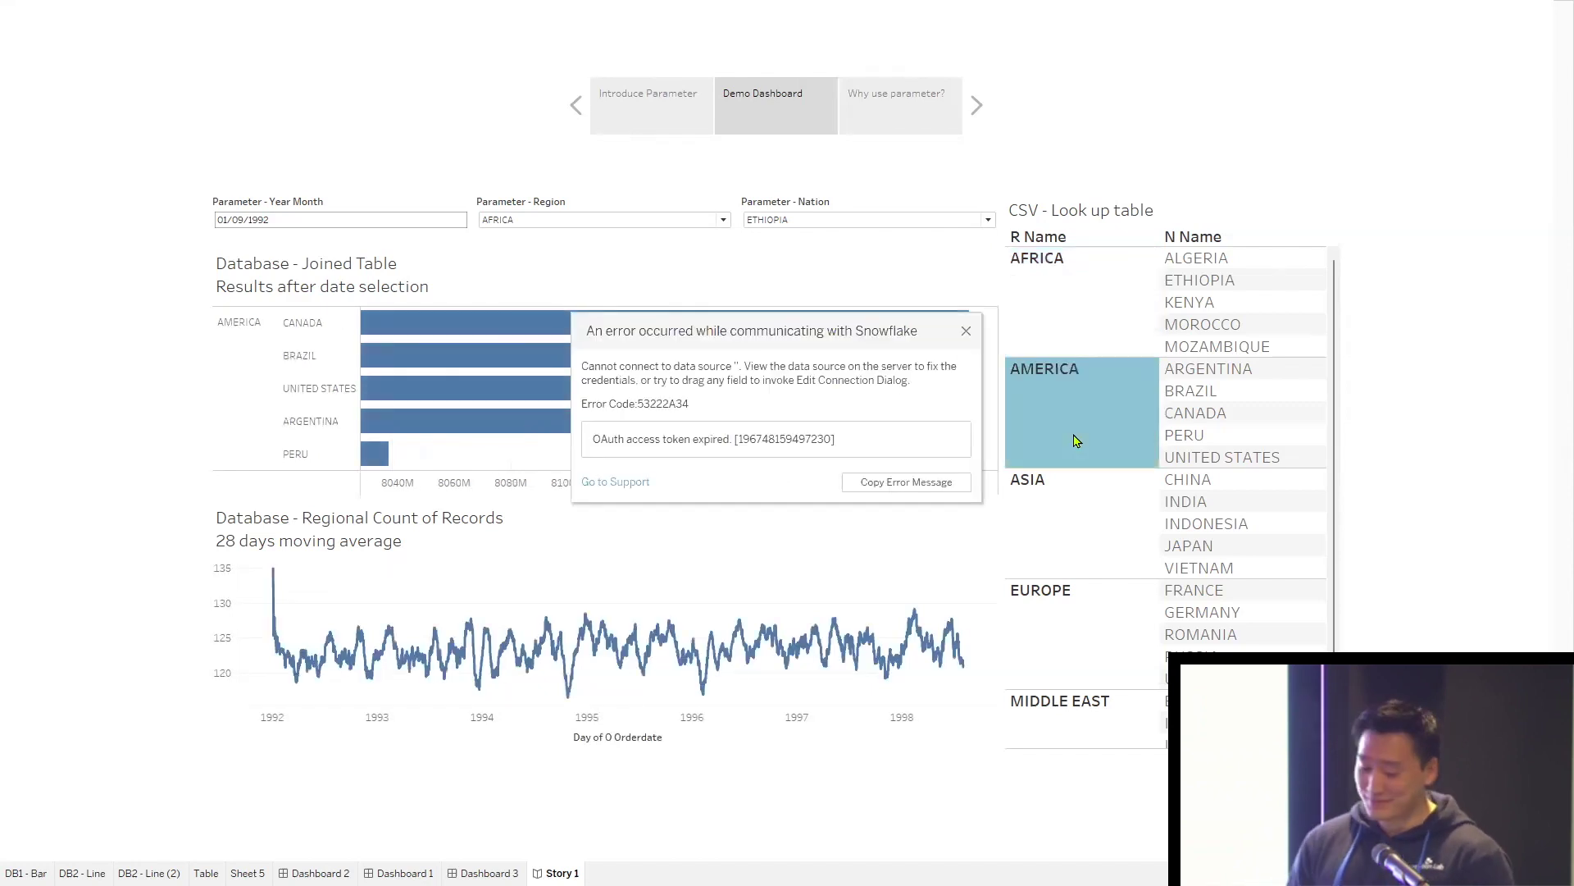
pyautogui.click(966, 332)
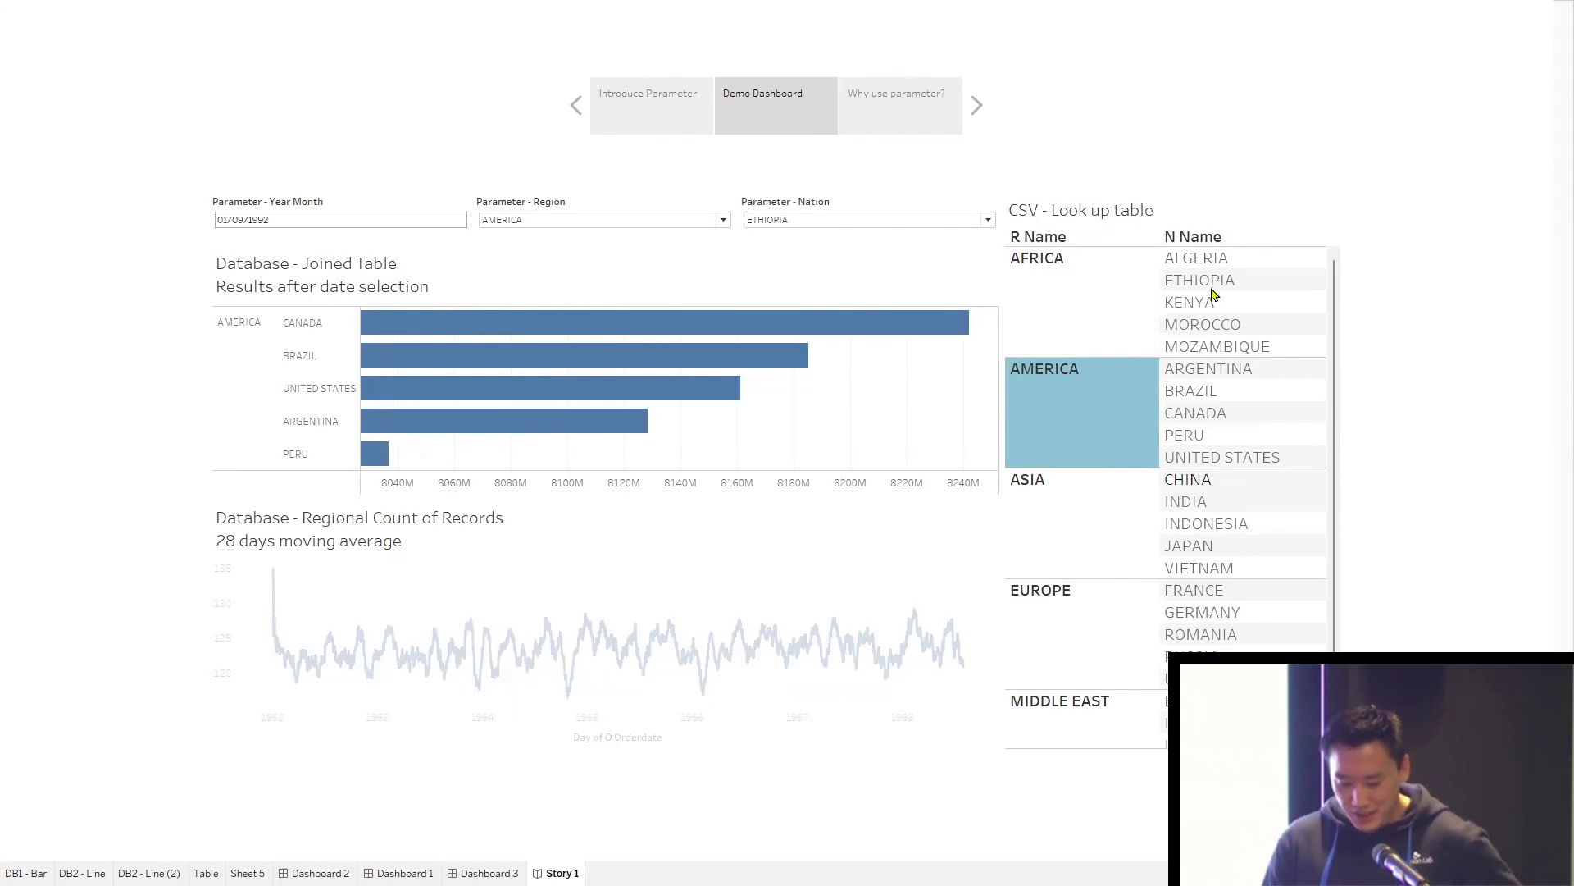
pyautogui.press('Escape')
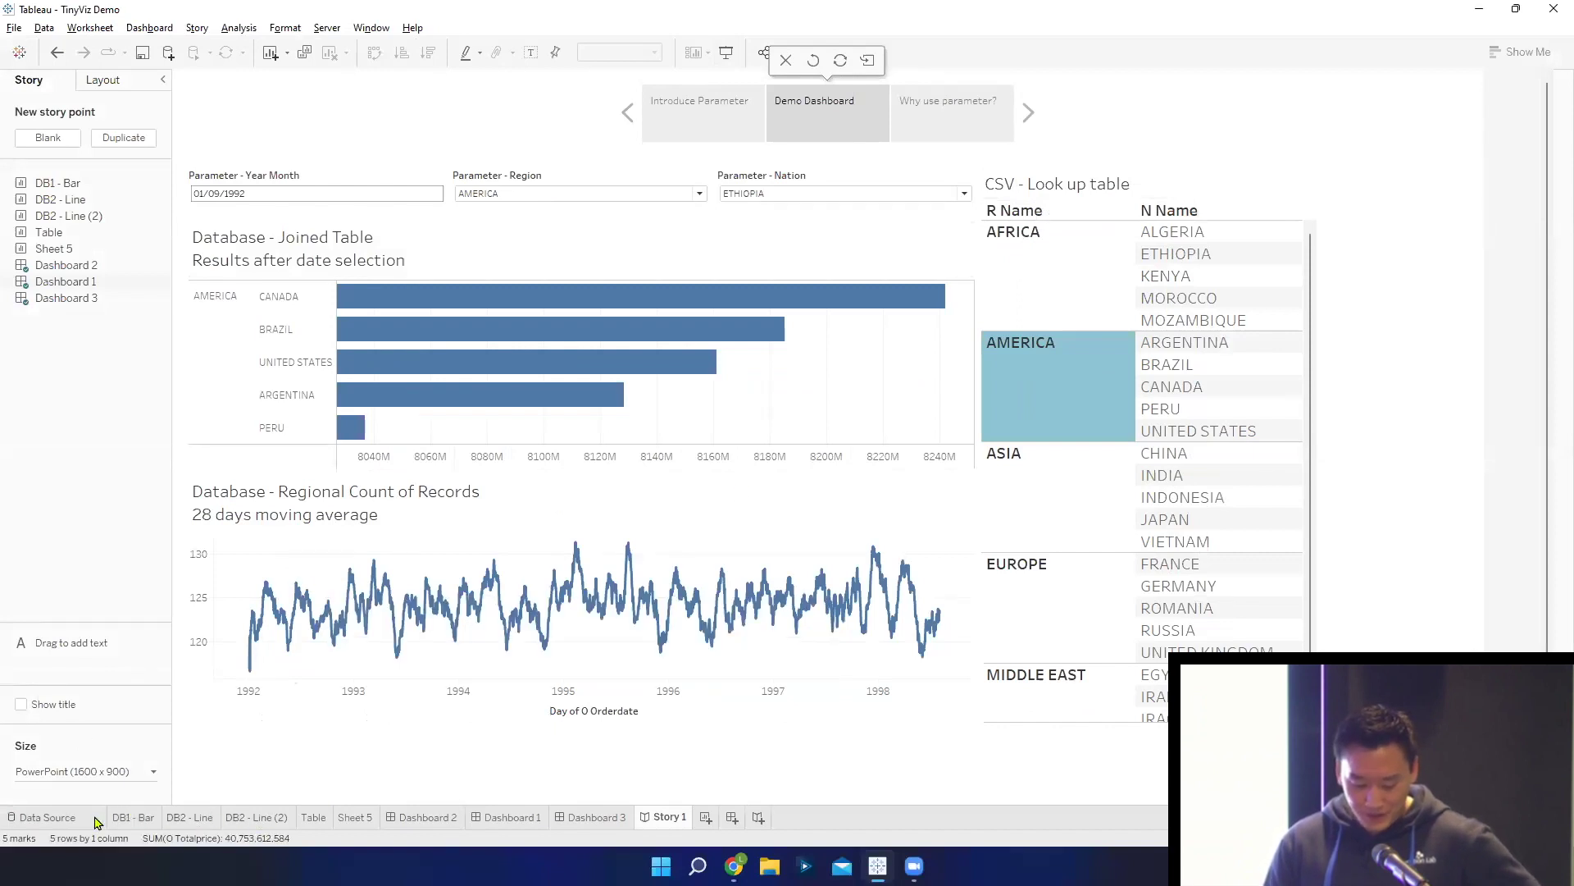
# - Review the DB1 - Bar and DB2 - Line worksheets with a wider Data pane, then open DB Connect 1's data source
pyautogui.click(131, 817)
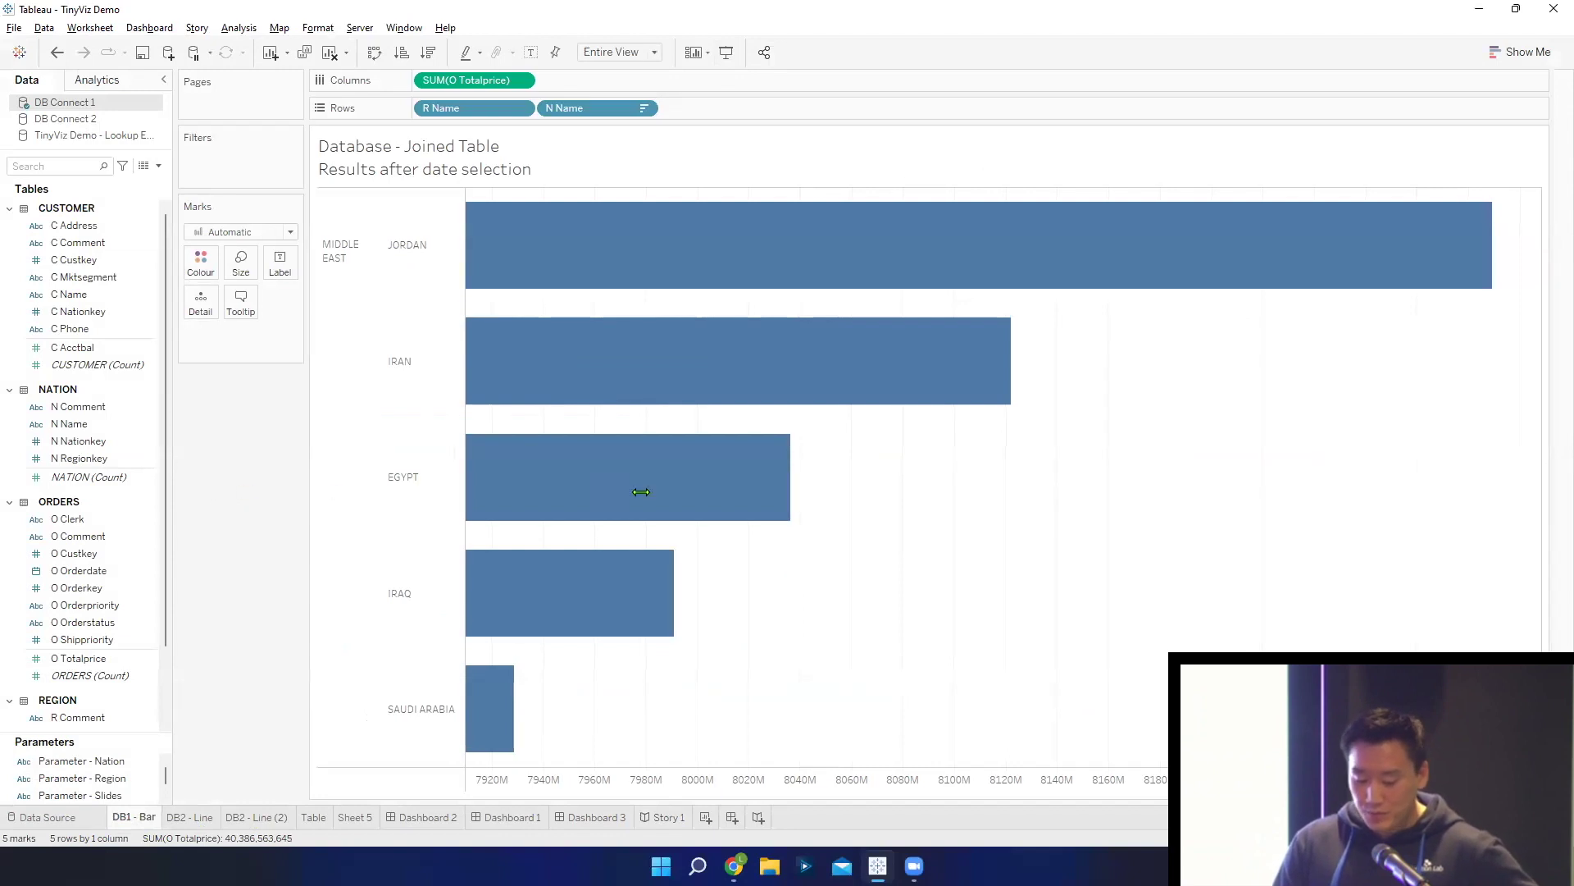
pyautogui.moveTo(168, 484); pyautogui.dragTo(578, 489)
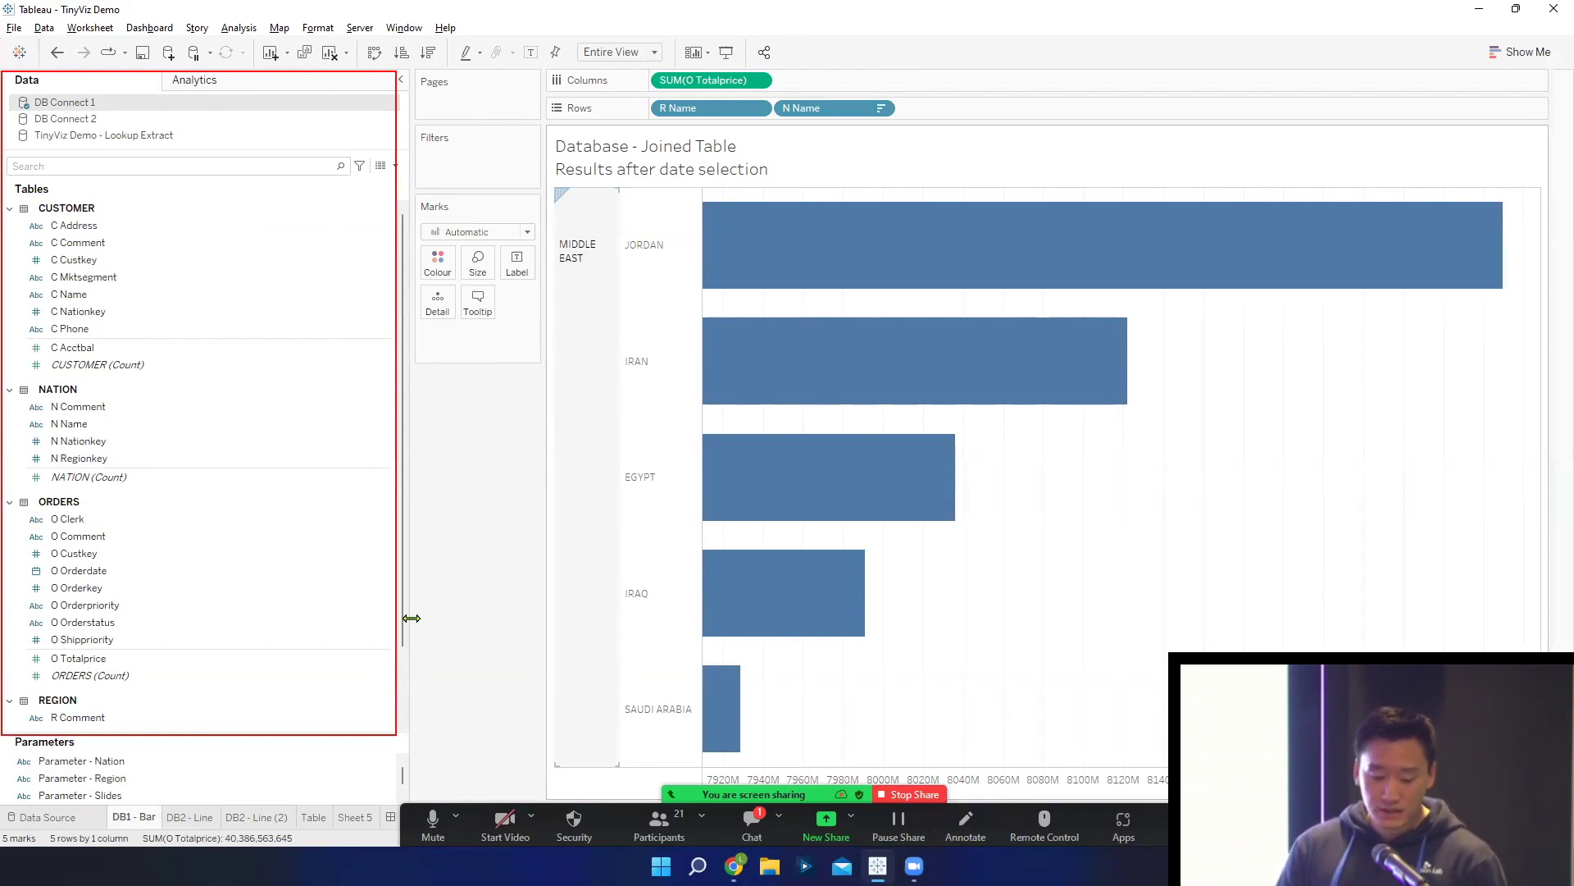
pyautogui.click(195, 816)
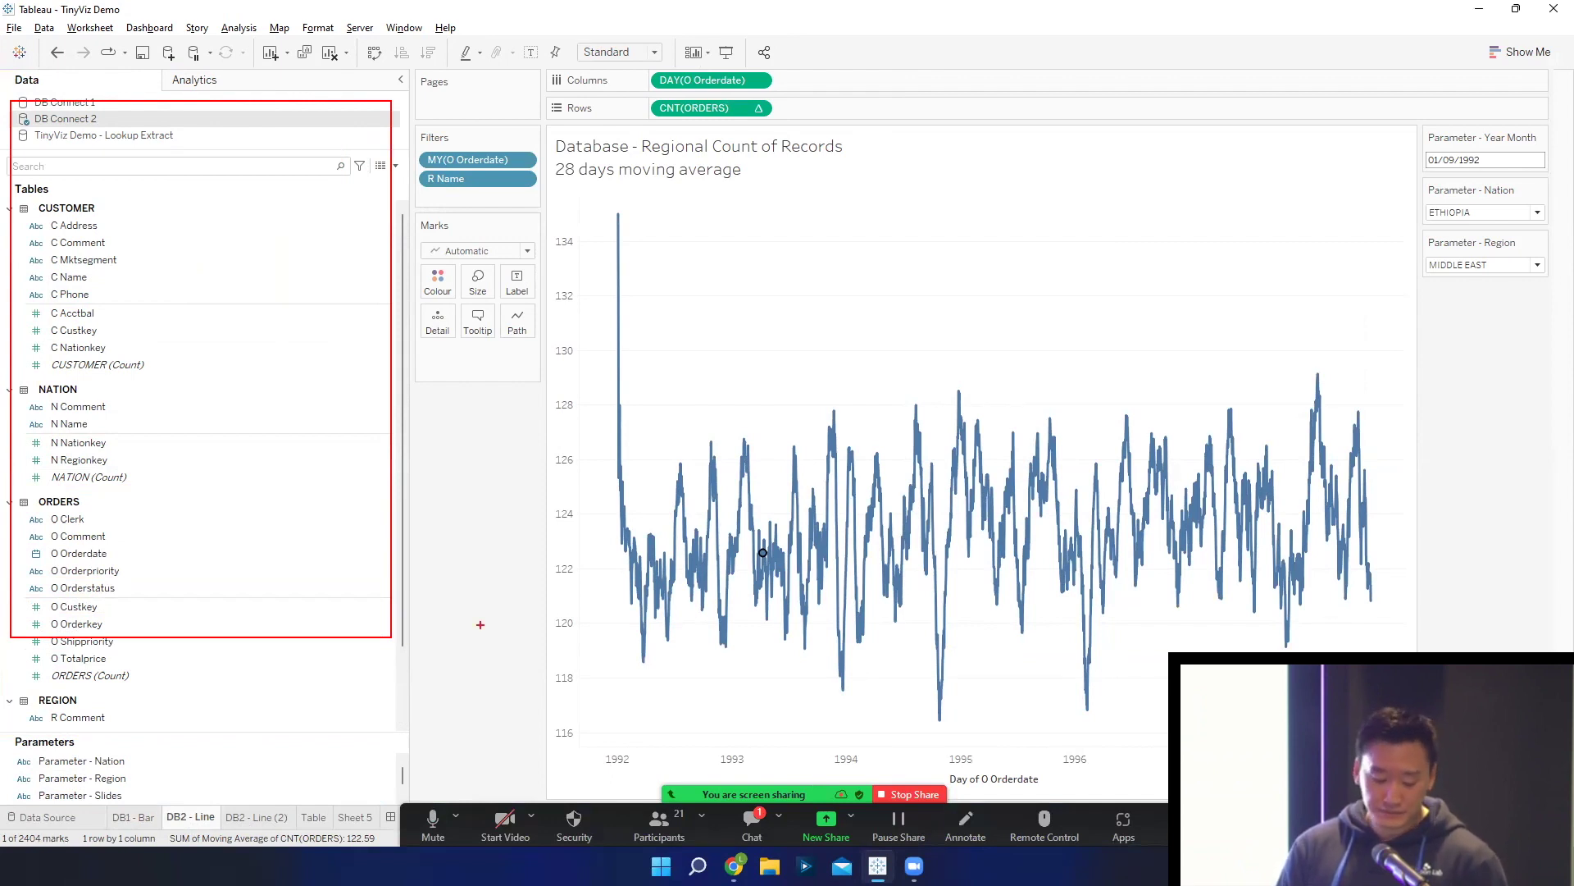
pyautogui.click(131, 817)
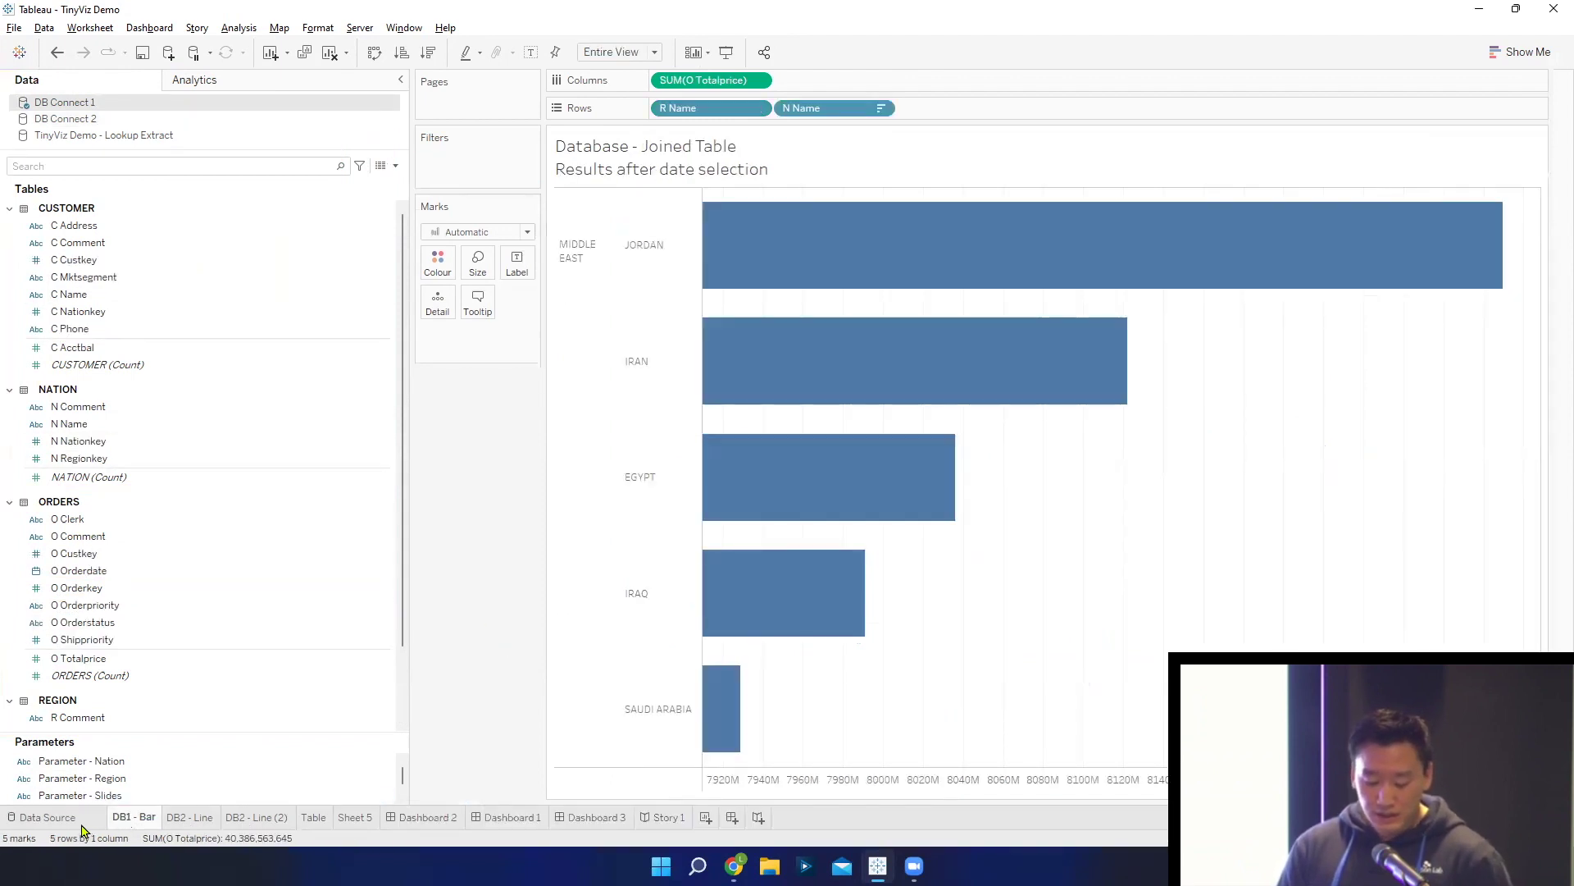
pyautogui.click(81, 824)
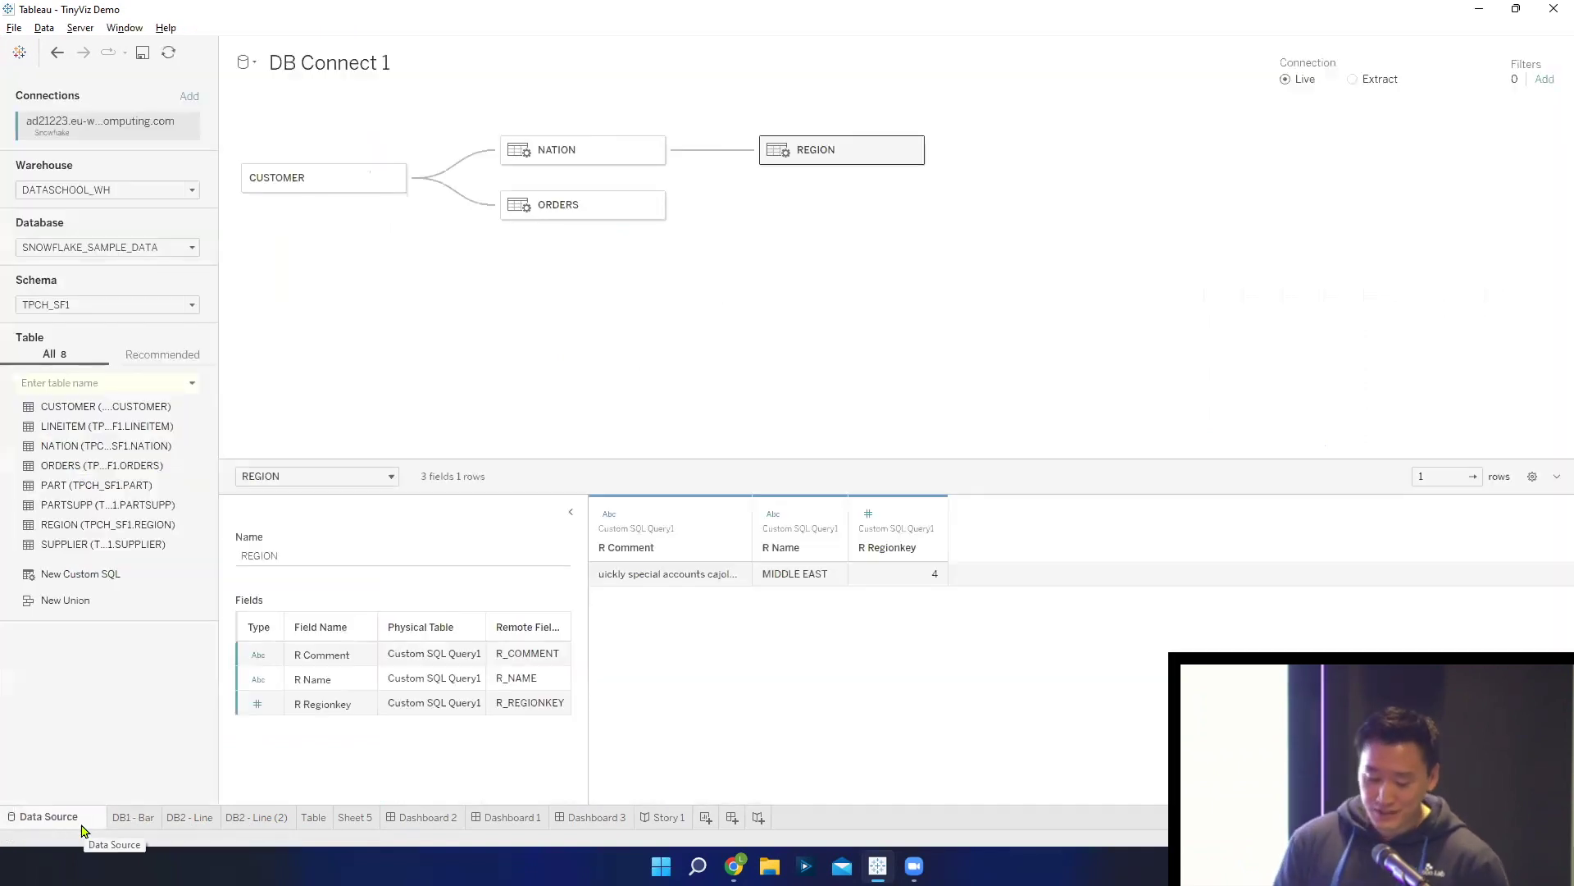
# - Open the NATION table's menu, highlight its Convert to Custom SQL option, then close and reopen it
pyautogui.click(653, 151)
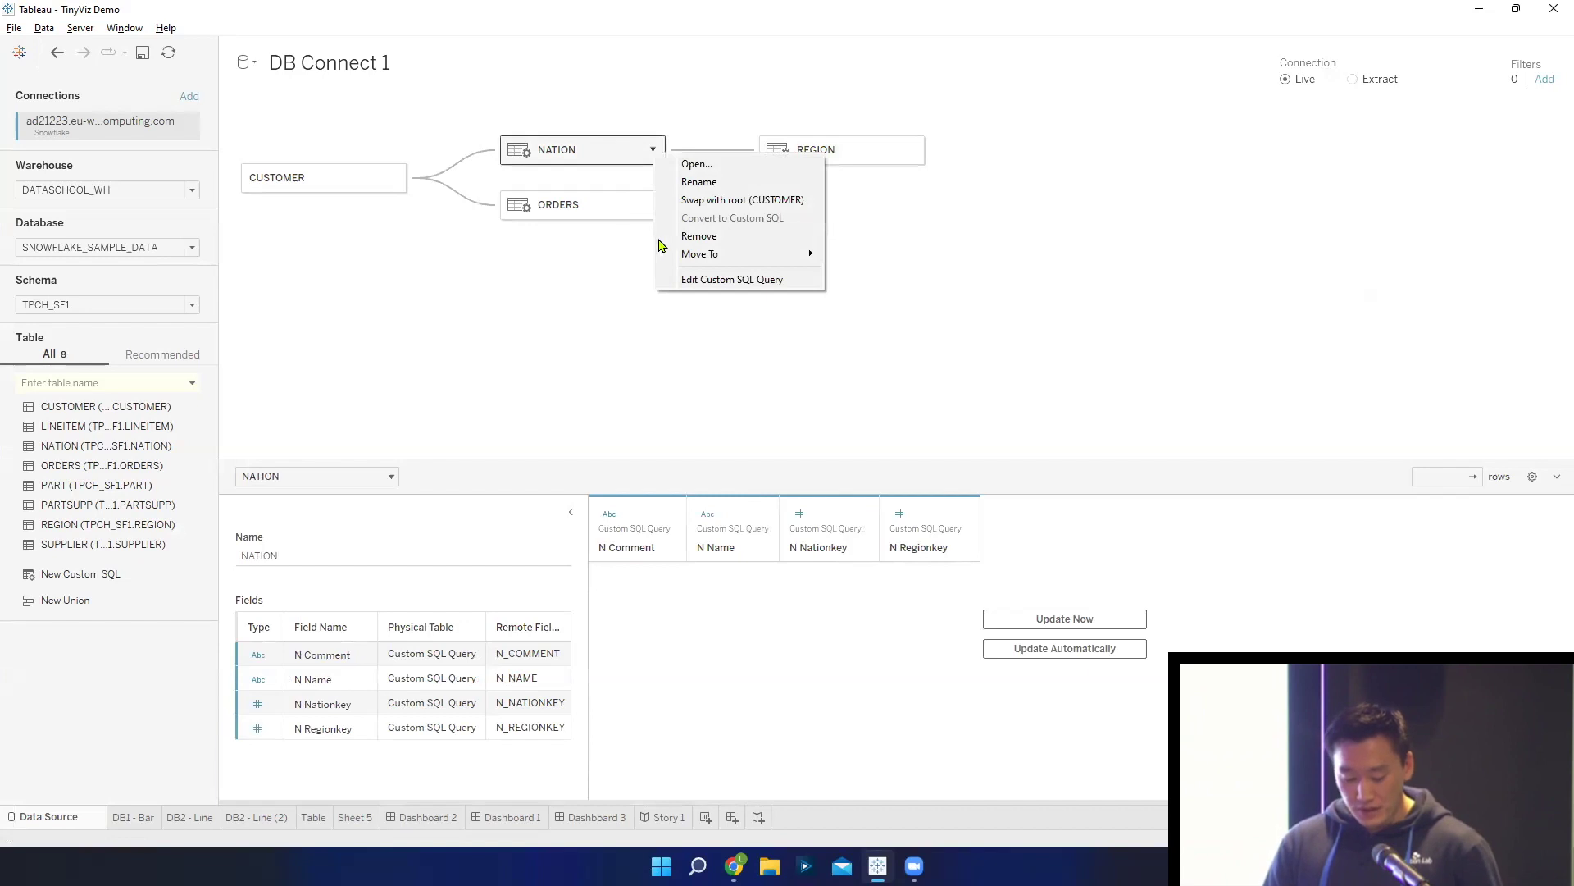
pyautogui.moveTo(647, 145)
pyautogui.mouseDown()
pyautogui.moveTo(815, 302)
pyautogui.moveTo(866, 302)
pyautogui.mouseUp()
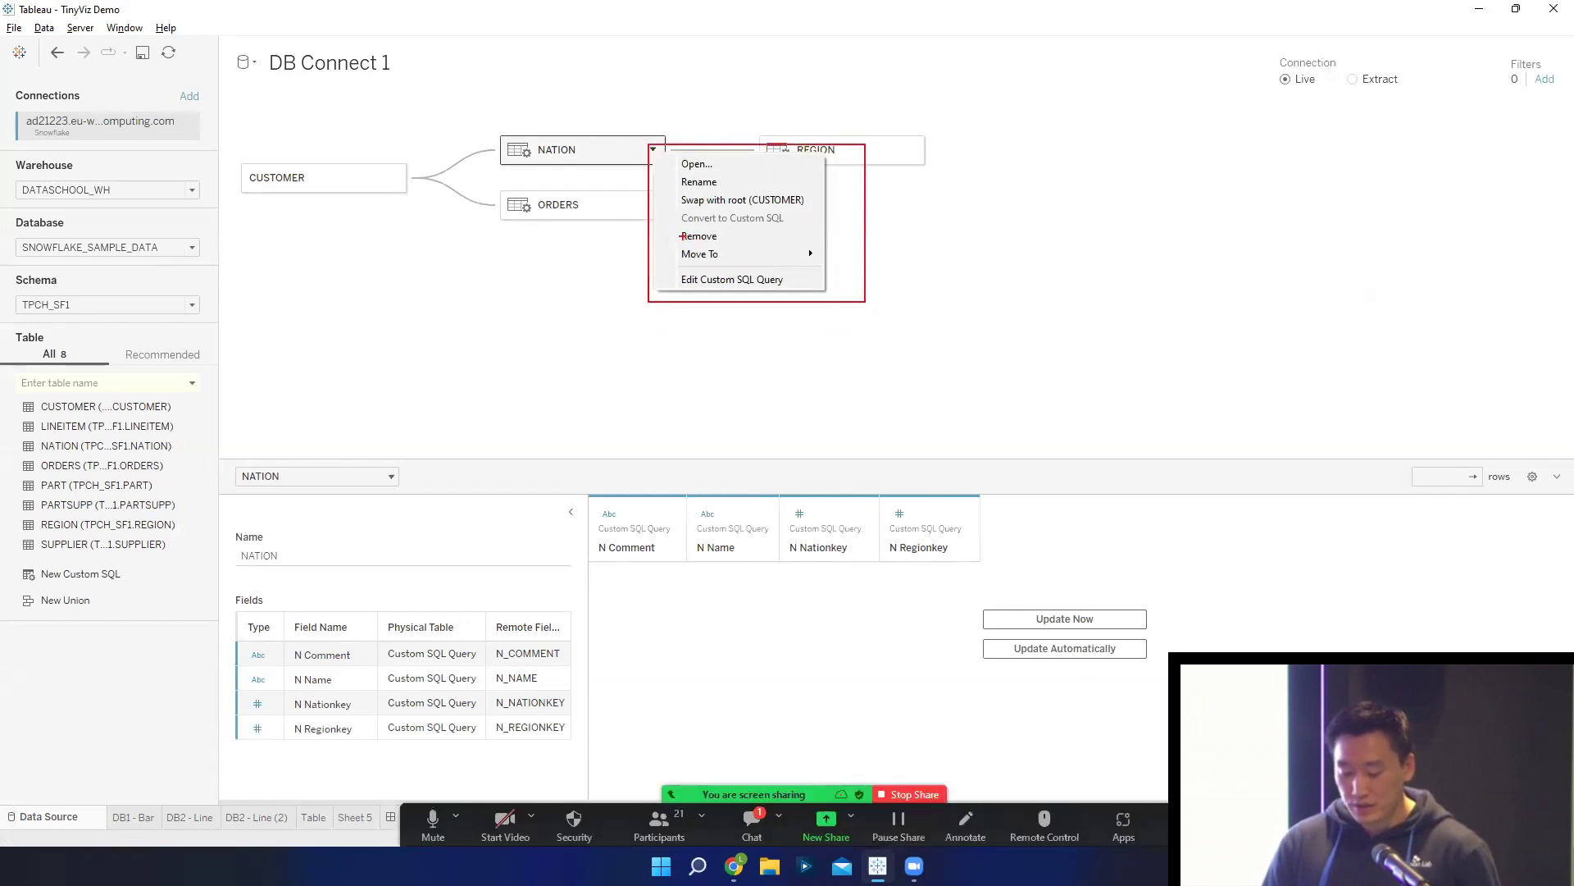
pyautogui.moveTo(680, 228); pyautogui.dragTo(828, 227)
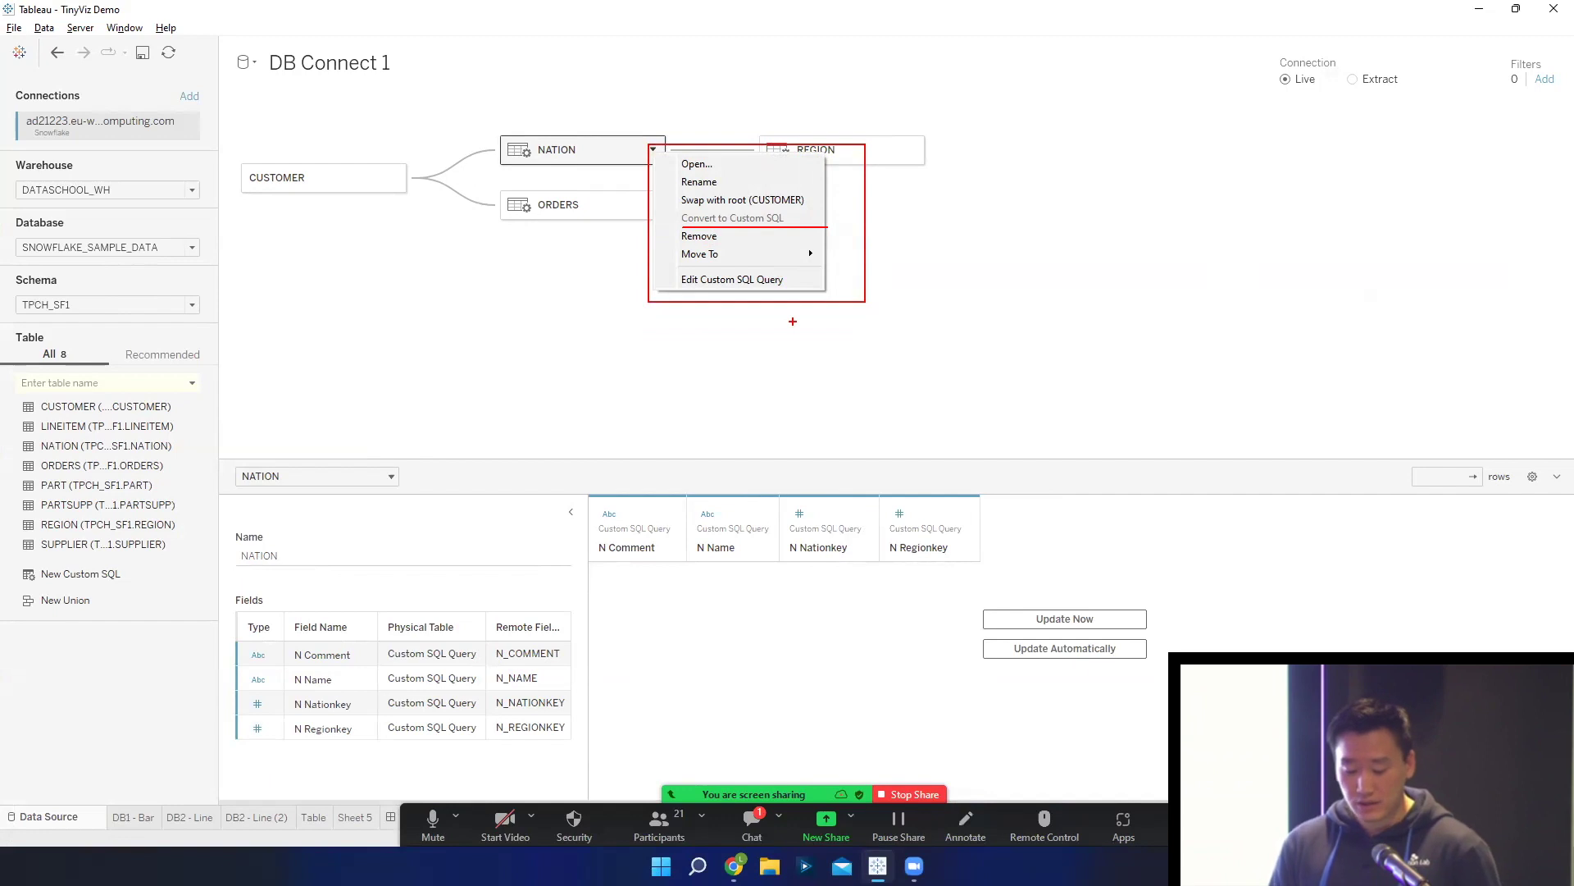
pyautogui.press('Escape')
pyautogui.click(653, 149)
pyautogui.click(763, 282)
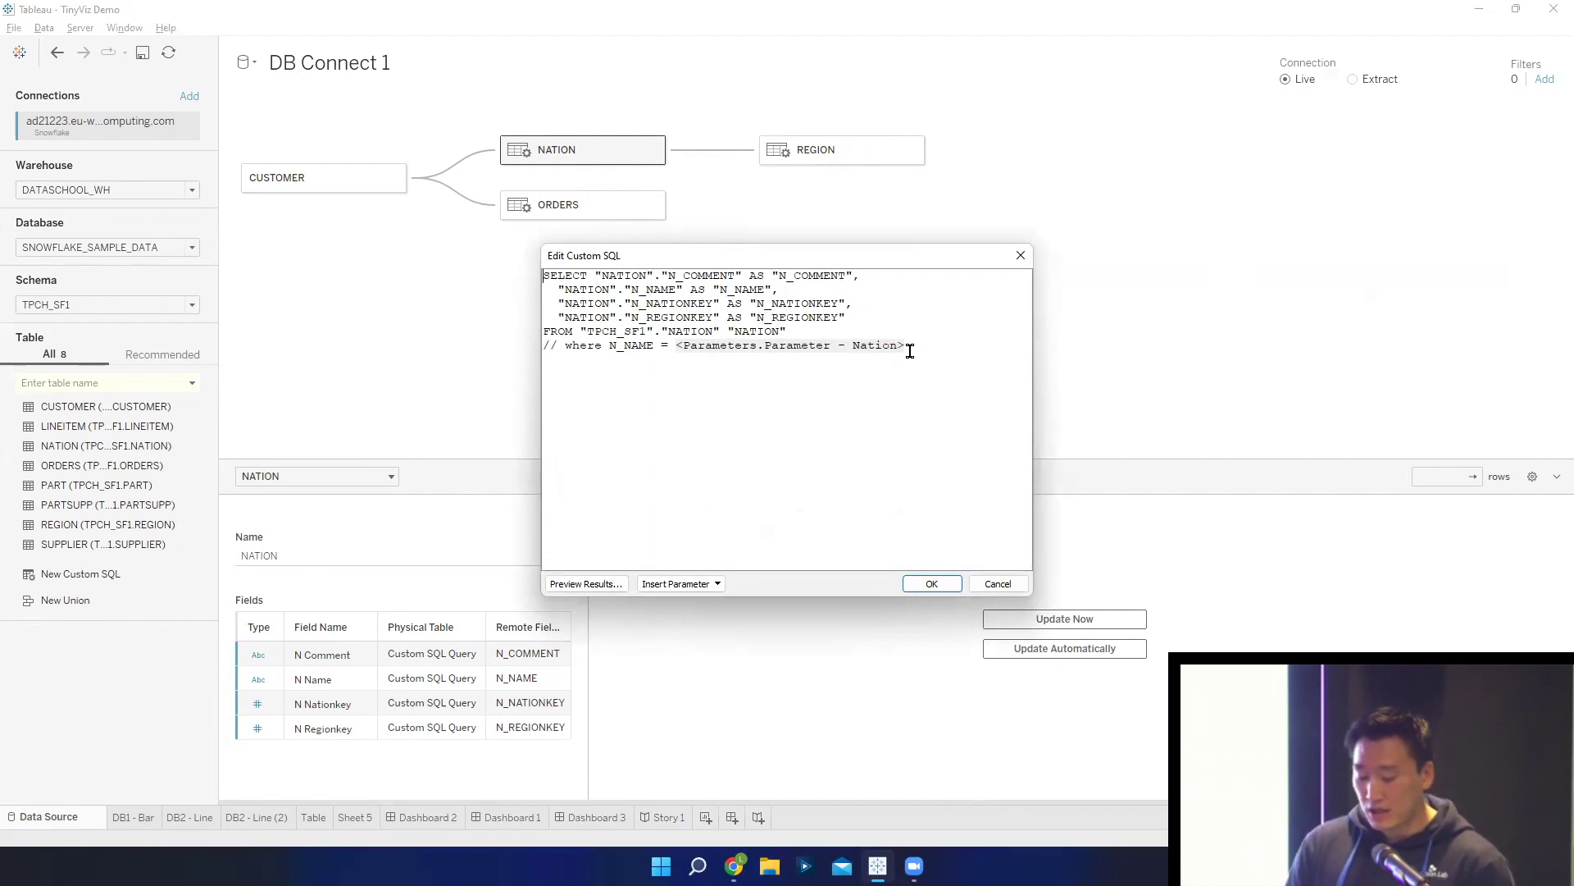
pyautogui.moveTo(911, 348); pyautogui.dragTo(478, 347)
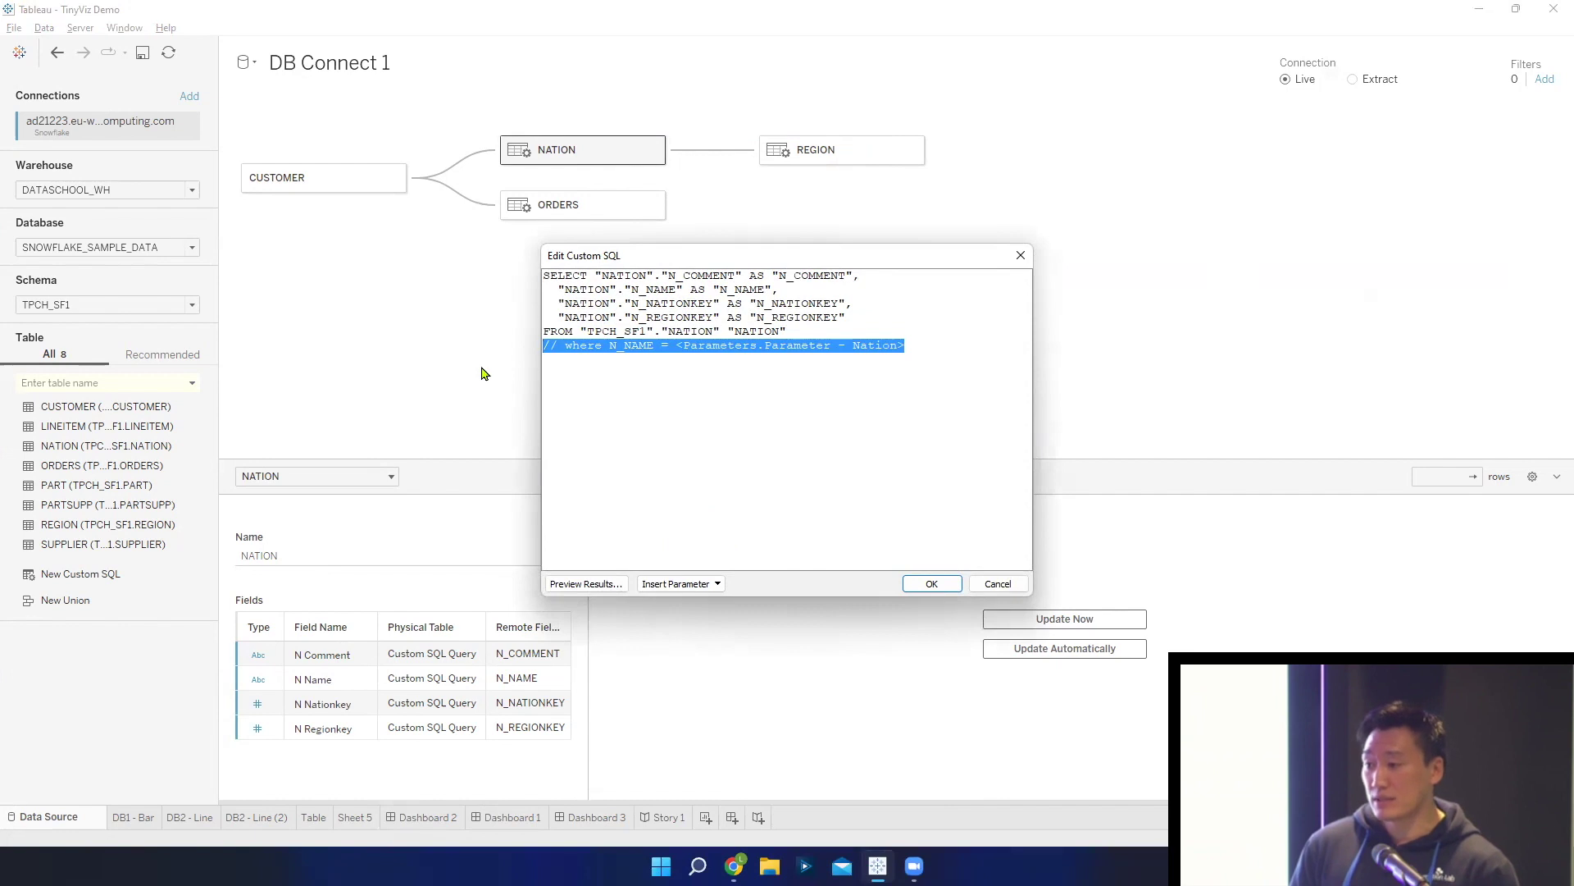
pyautogui.click(715, 584)
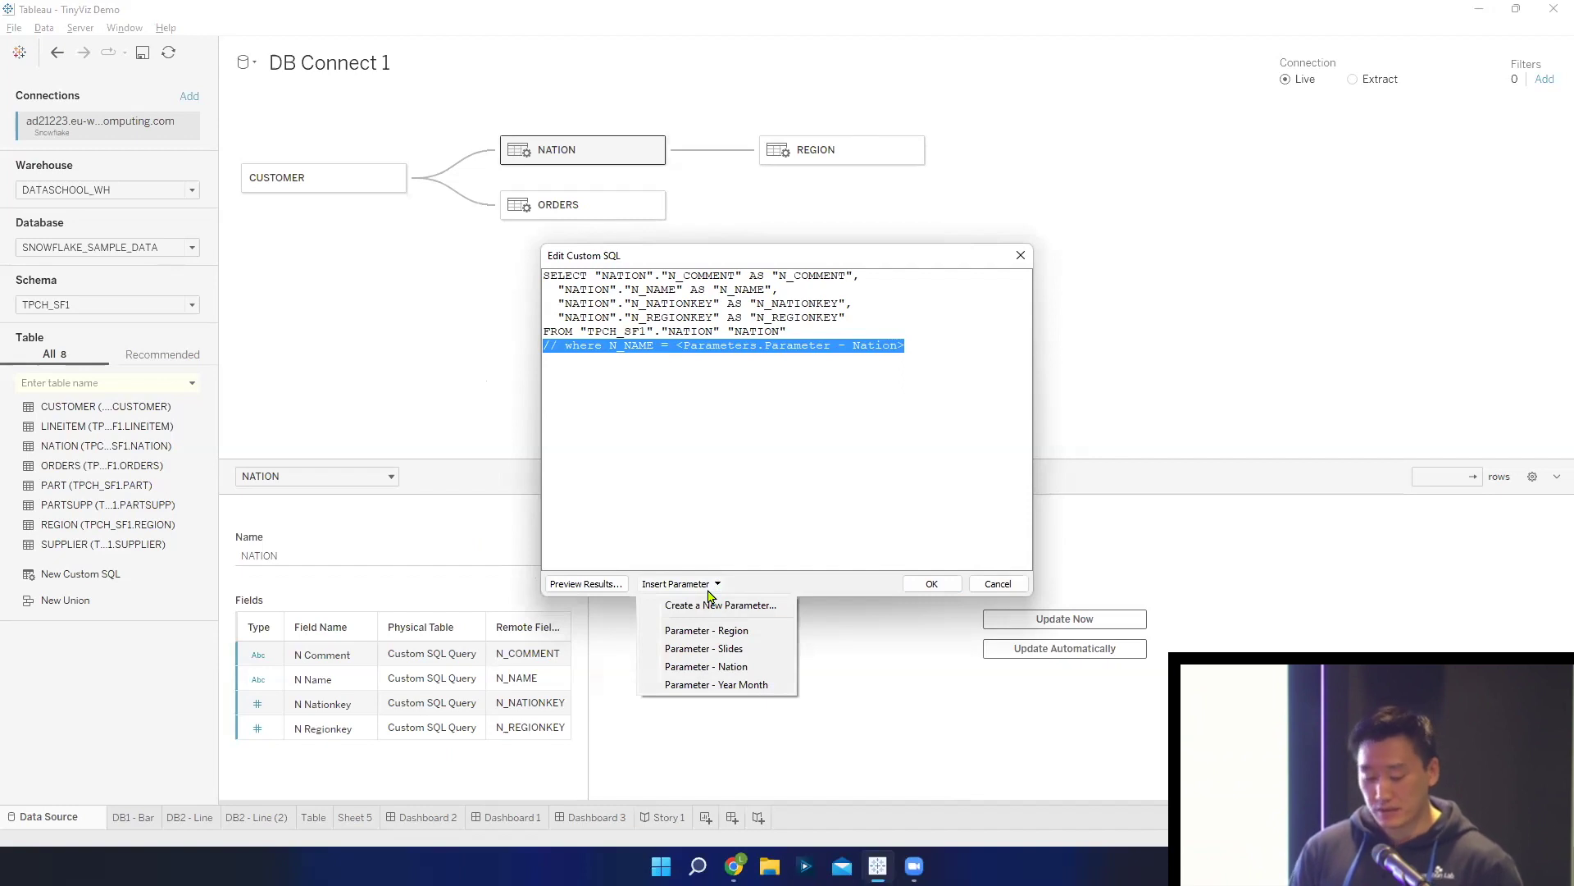
pyautogui.click(1089, 626)
pyautogui.click(1020, 255)
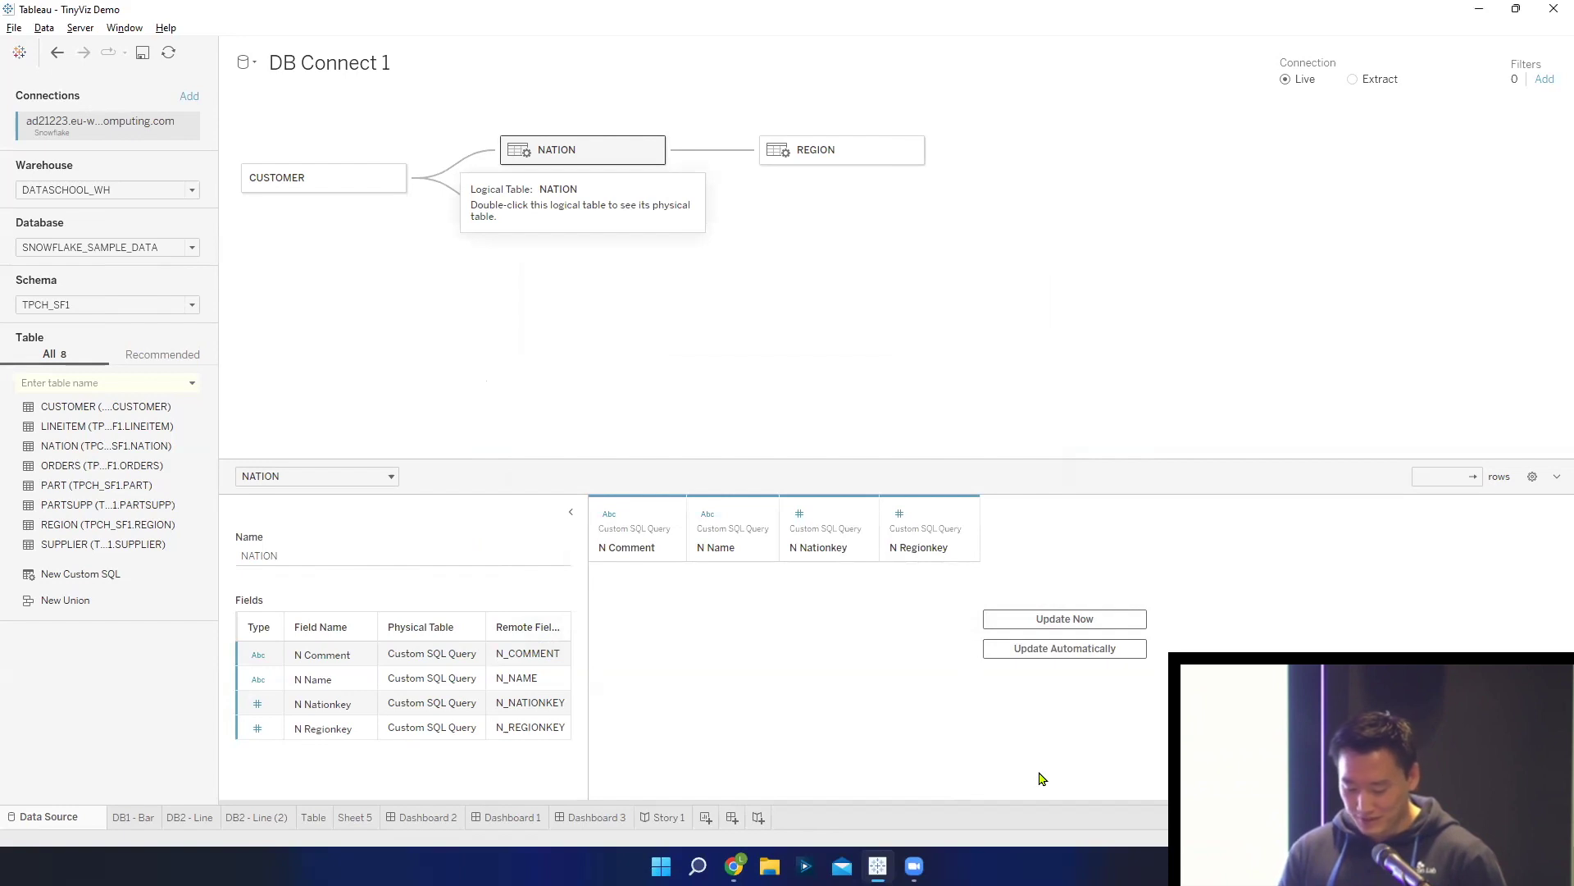
# - Return to Story 1, present it full-screen, and outline the Fact table box in the diagram
pyautogui.click(670, 819)
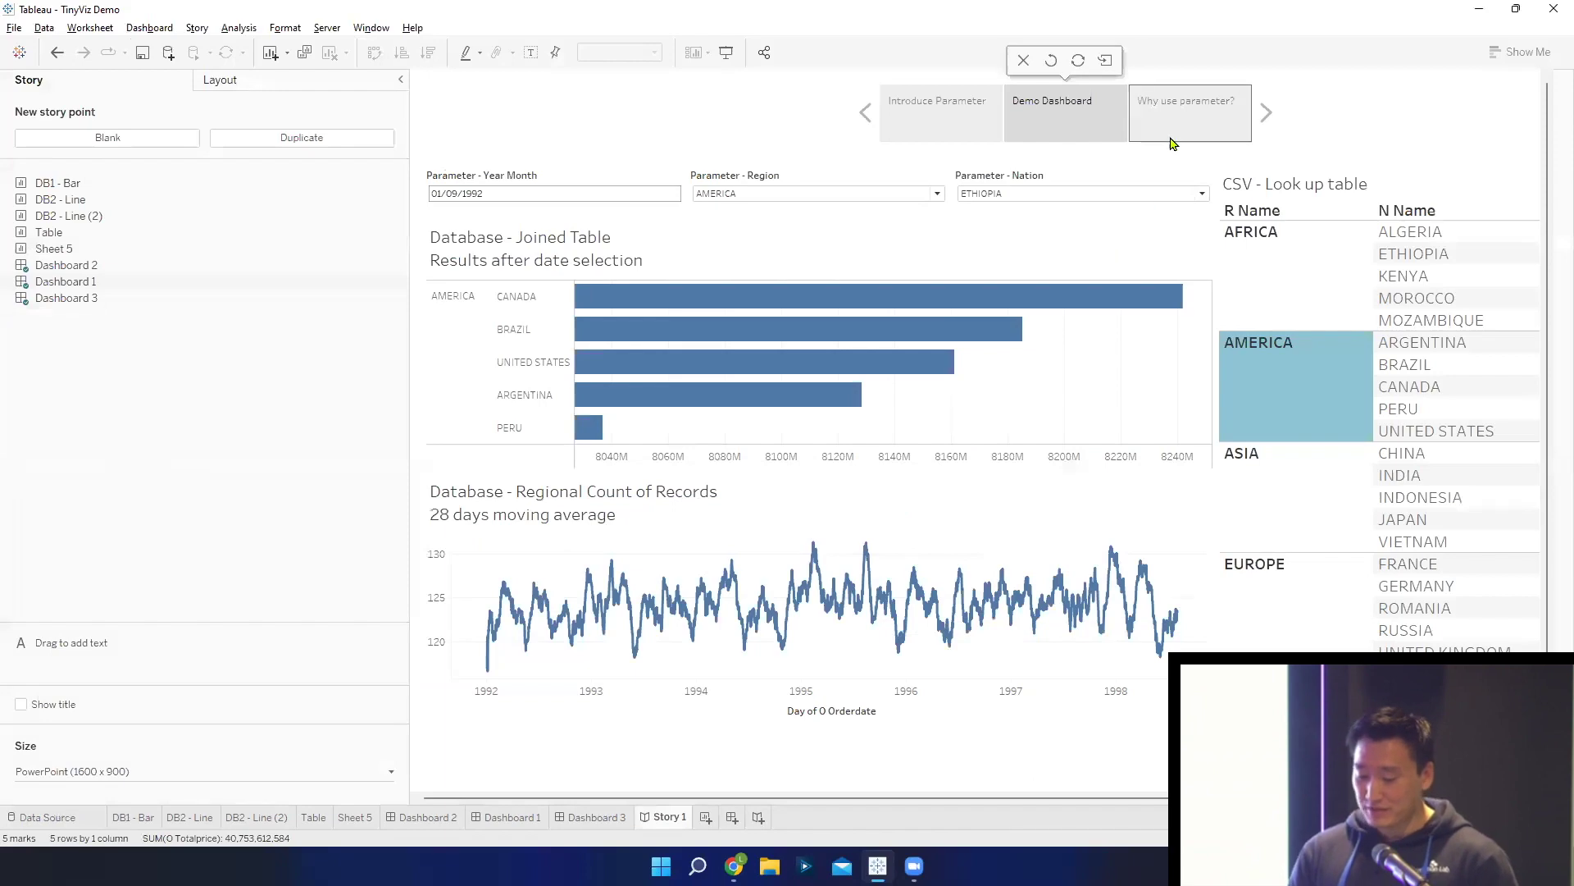
pyautogui.click(727, 53)
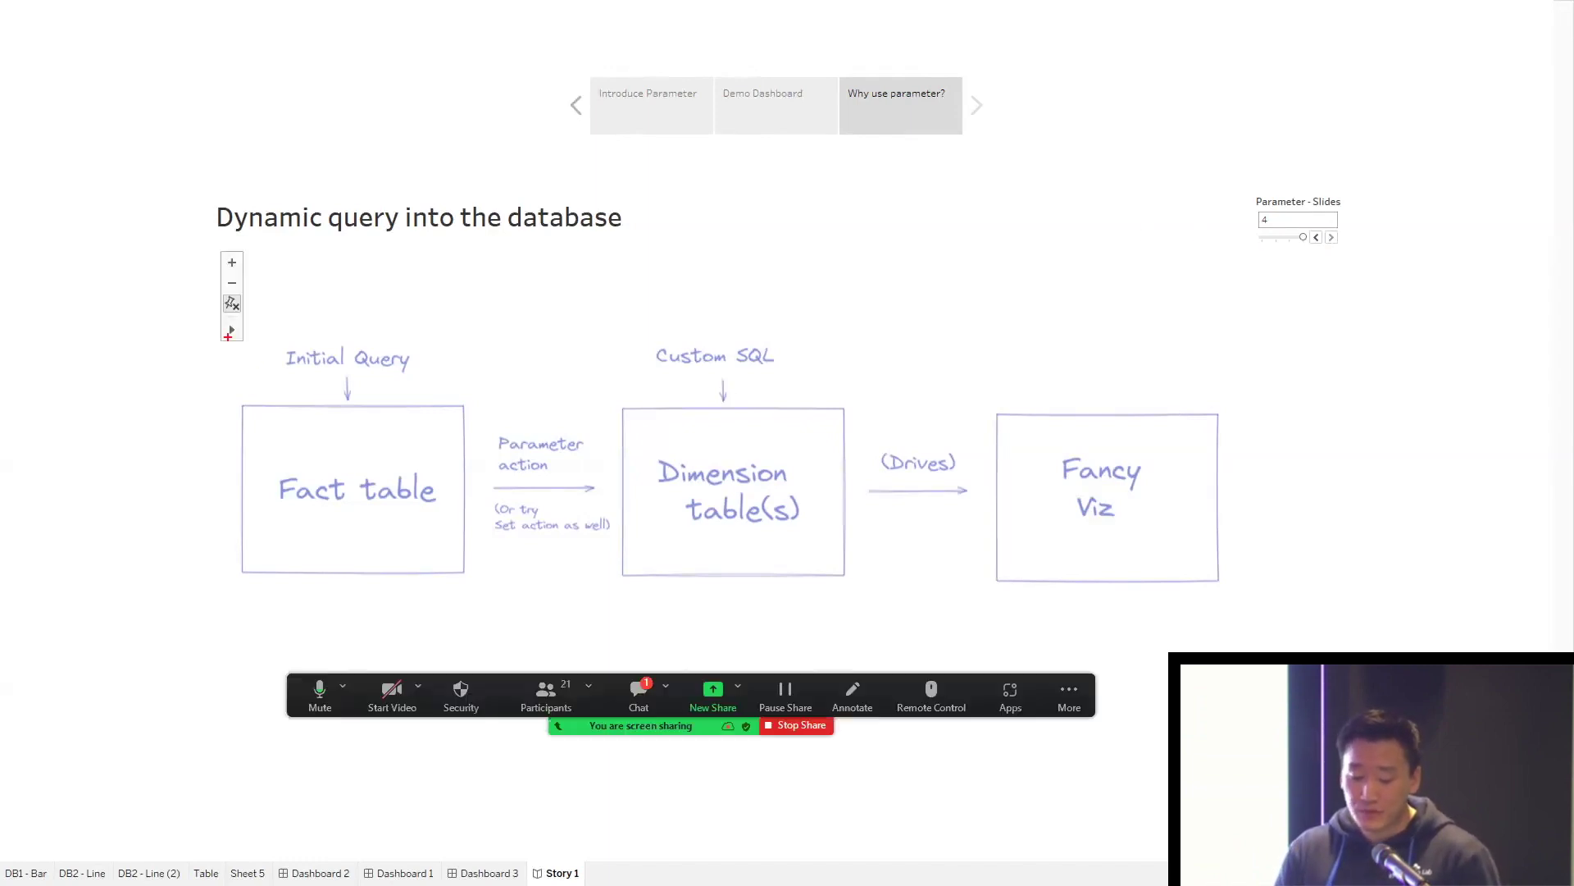
pyautogui.moveTo(228, 338); pyautogui.dragTo(527, 606)
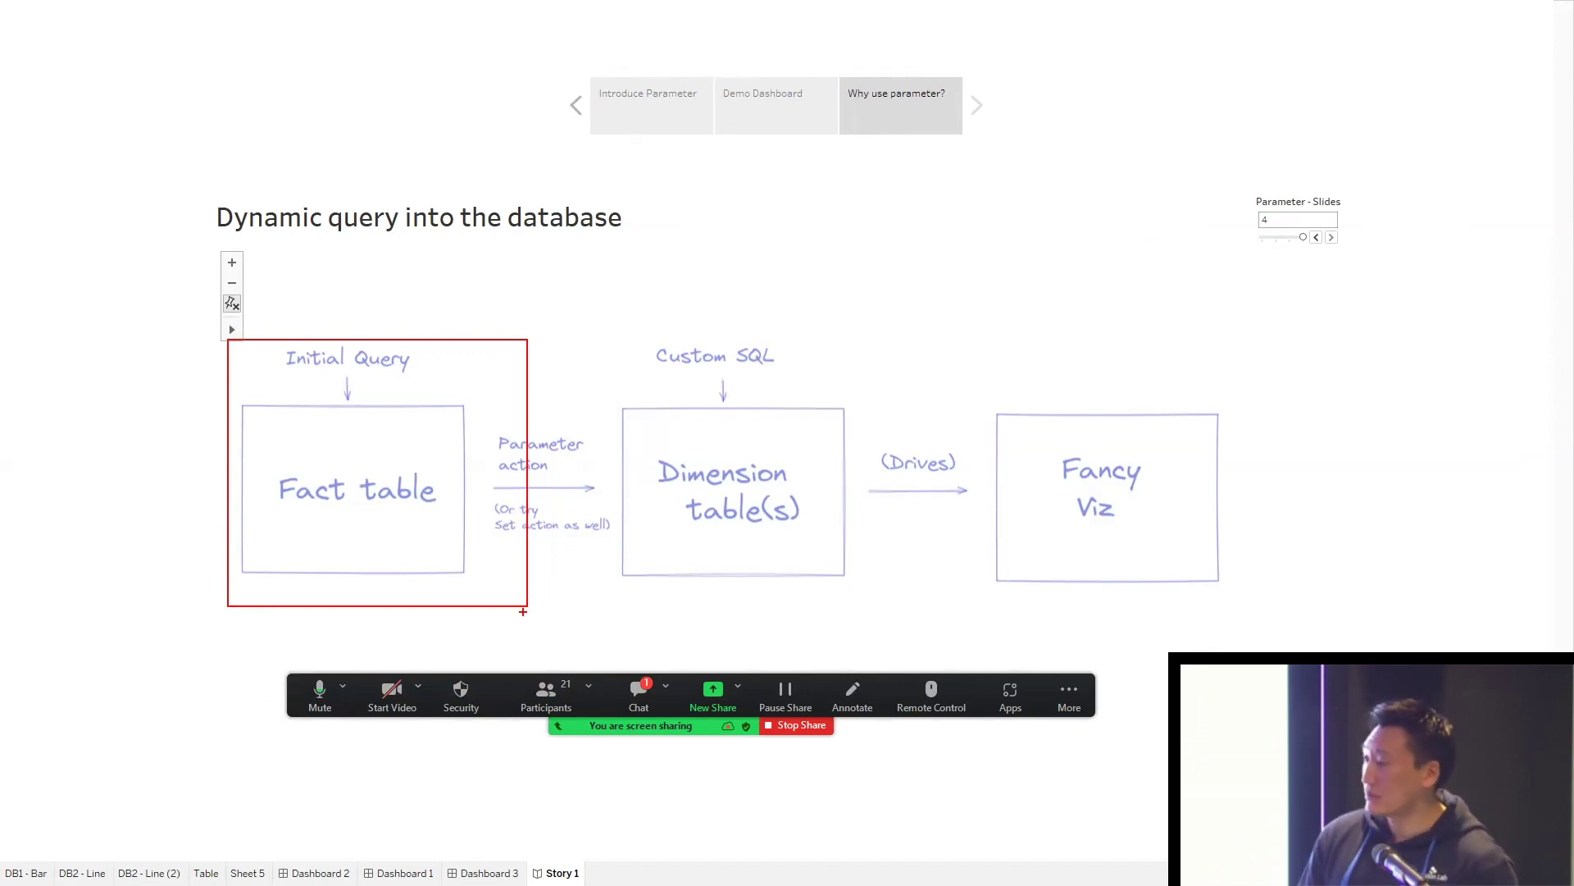
pyautogui.moveTo(523, 611); pyautogui.dragTo(529, 605)
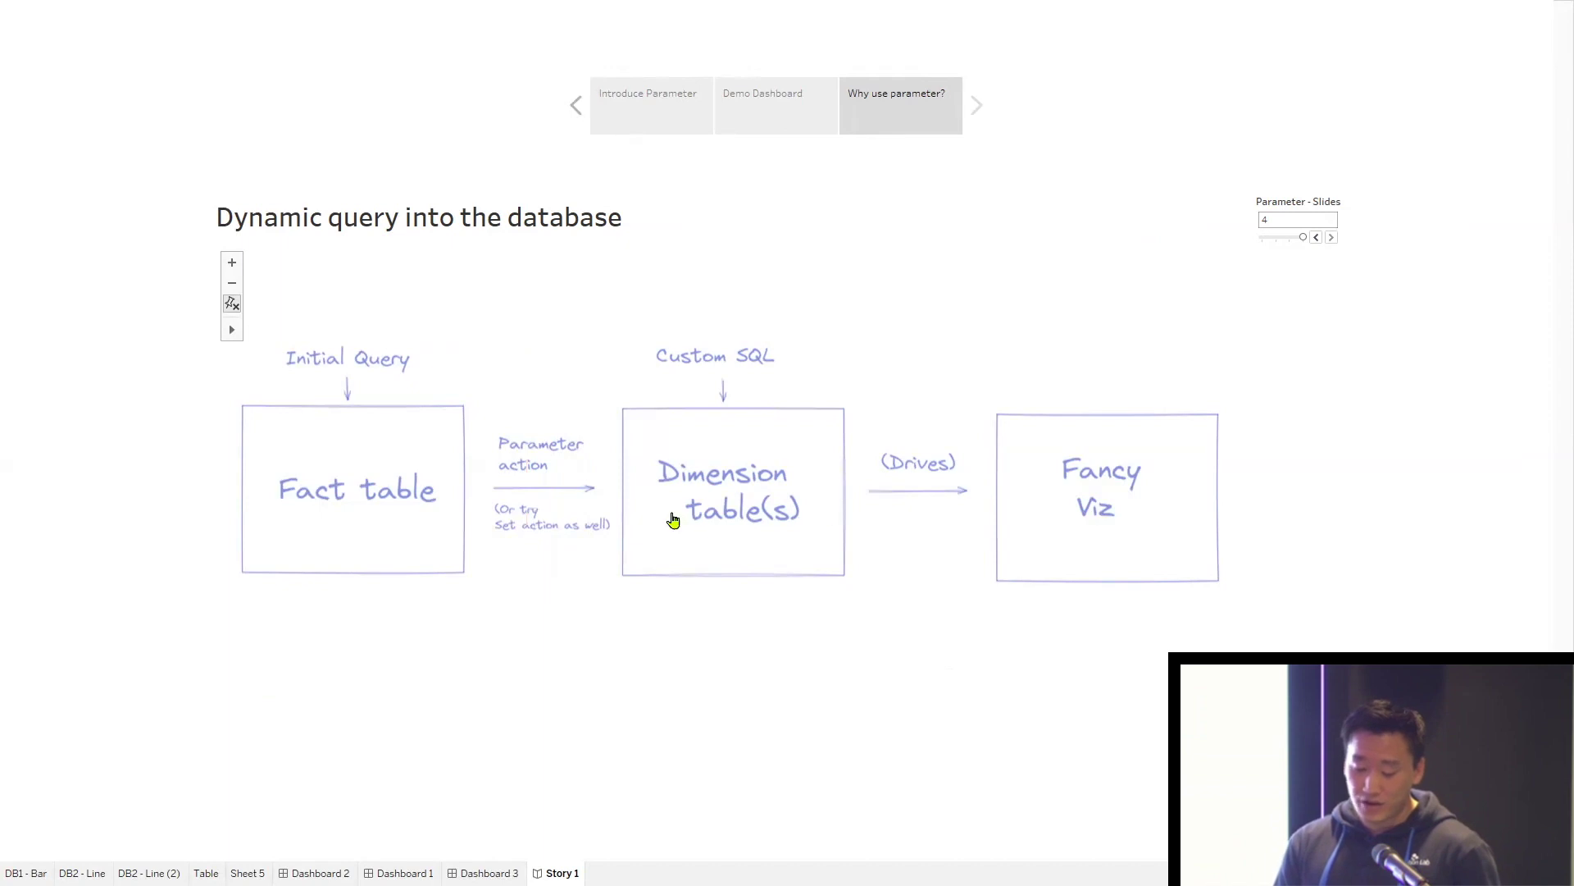
pyautogui.moveTo(478, 420); pyautogui.dragTo(630, 562)
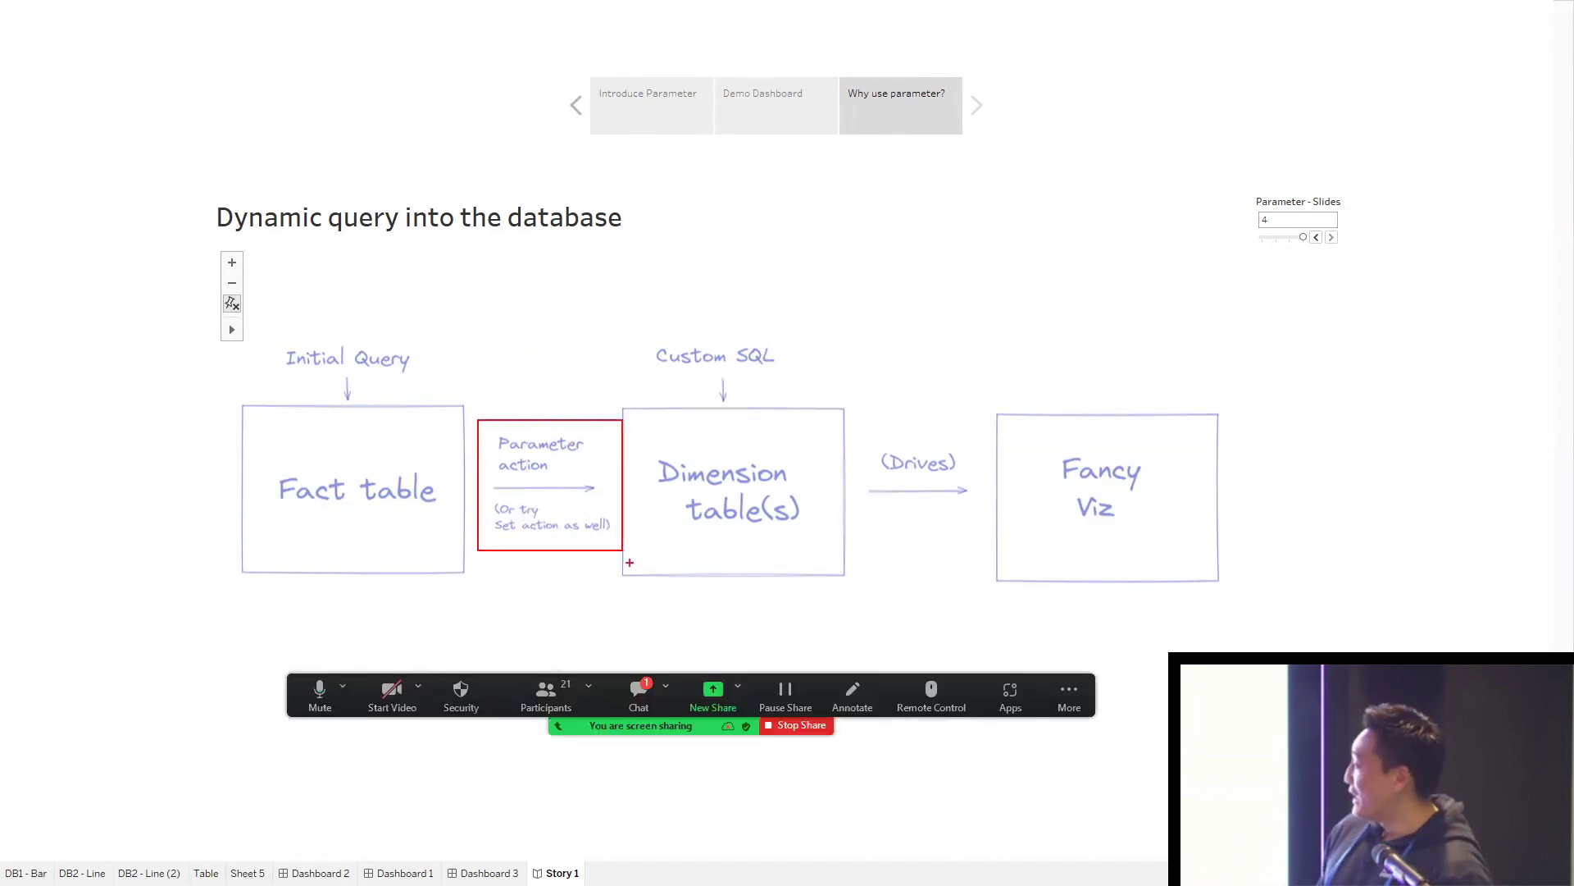